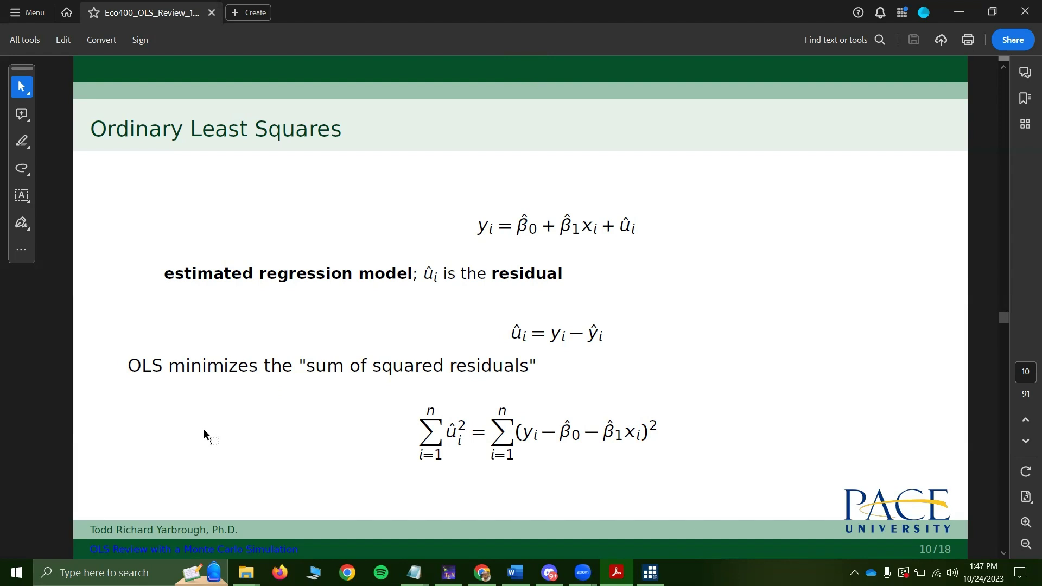
Step: Return to slide 9 and select the population slope b1, the sample equation and its error term ui in turn
{"action": "scroll", "coordinate": [203, 428], "scroll_direction": "up", "scroll_amount": 1}
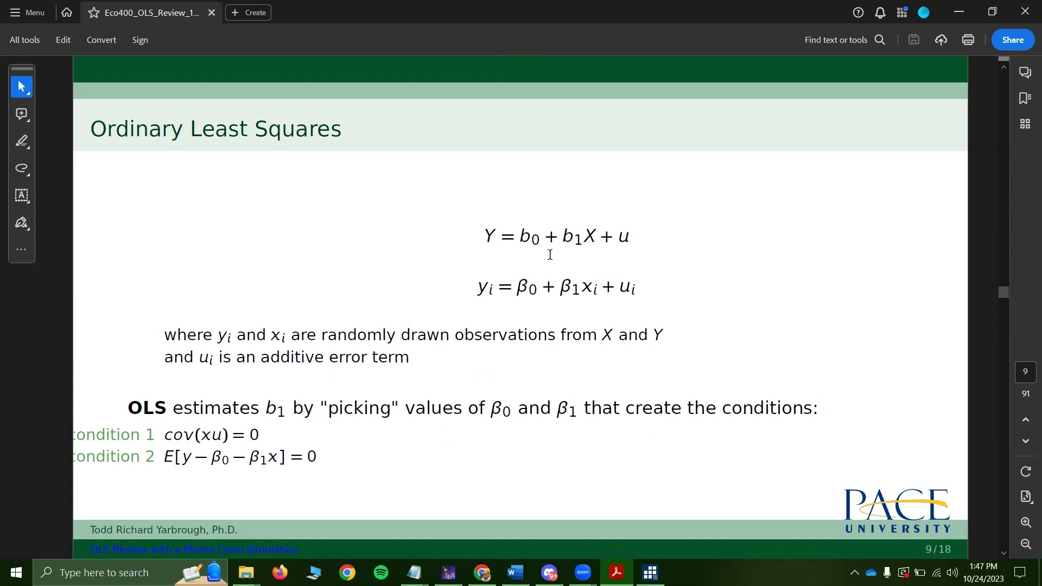
{"action": "mouse_move", "coordinate": [584, 237]}
{"action": "left_mouse_down"}
{"action": "mouse_move", "coordinate": [552, 232]}
{"action": "mouse_move", "coordinate": [566, 242]}
{"action": "left_mouse_up"}
{"action": "left_click_drag", "start_coordinate": [639, 289], "coordinate": [479, 294]}
{"action": "left_click", "coordinate": [480, 294]}
{"action": "left_click_drag", "start_coordinate": [641, 292], "coordinate": [618, 290]}
{"action": "left_click", "coordinate": [635, 298]}
{"action": "left_click_drag", "start_coordinate": [634, 291], "coordinate": [619, 291]}
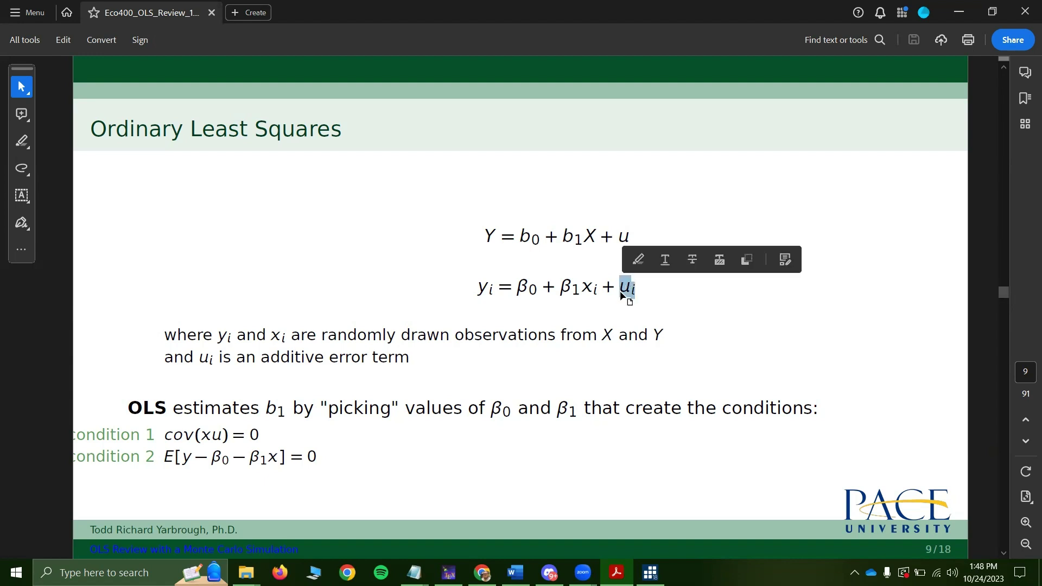
Step: Select β1 in the sample equation, b1 in the population equation and β0 in the sample equation in turn
{"action": "left_click", "coordinate": [576, 291]}
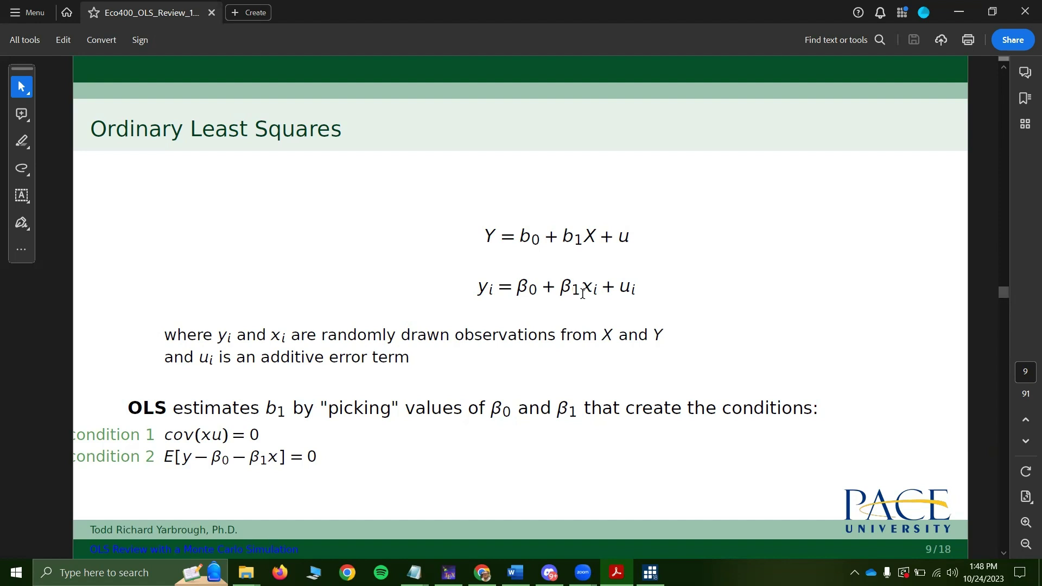
{"action": "left_click_drag", "start_coordinate": [584, 288], "coordinate": [563, 291]}
{"action": "left_click", "coordinate": [564, 308]}
{"action": "left_click_drag", "start_coordinate": [581, 241], "coordinate": [563, 239]}
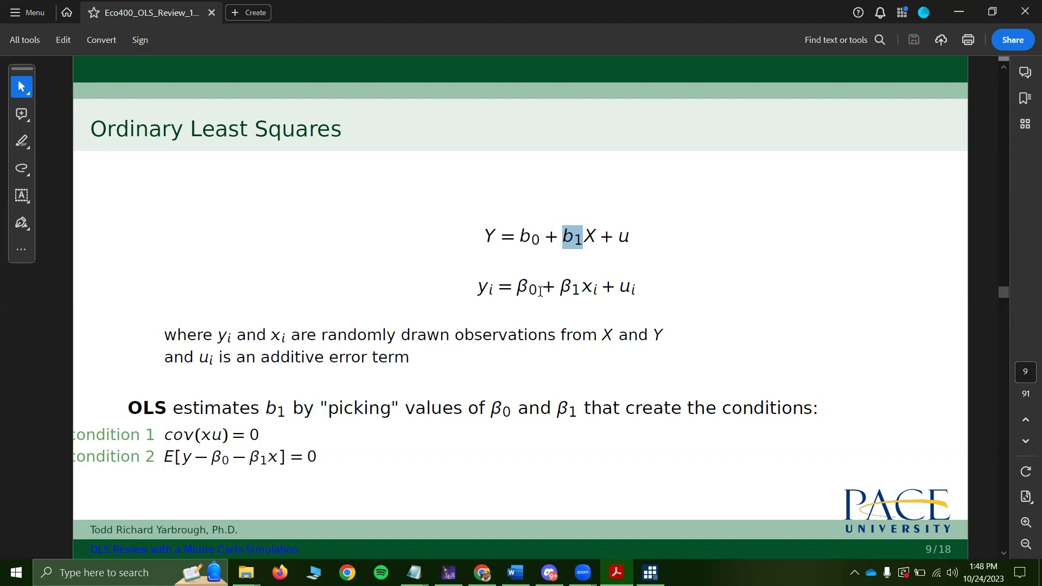
{"action": "left_click_drag", "start_coordinate": [580, 291], "coordinate": [518, 288]}
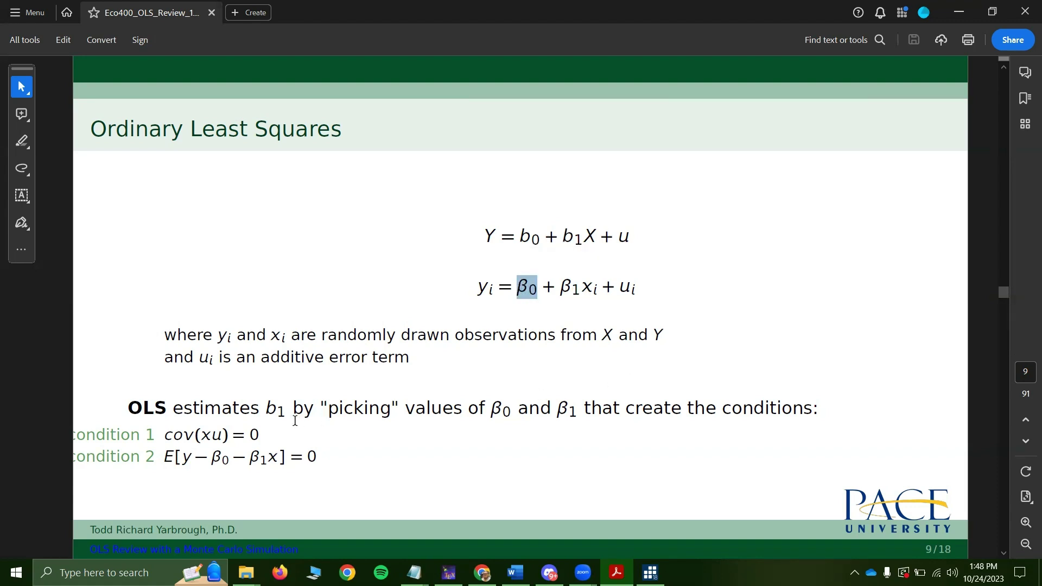
Step: Point out condition 1 and the y in condition 2, along with β0 + β1xi and ui in the sample equation, by selecting each
{"action": "left_click_drag", "start_coordinate": [263, 436], "coordinate": [165, 437]}
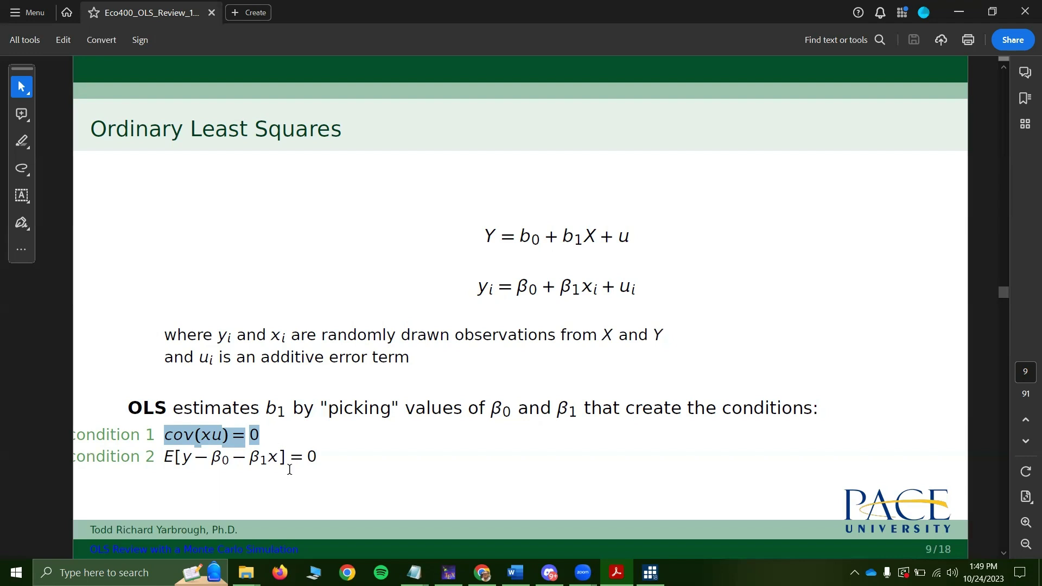
{"action": "left_click", "coordinate": [291, 460]}
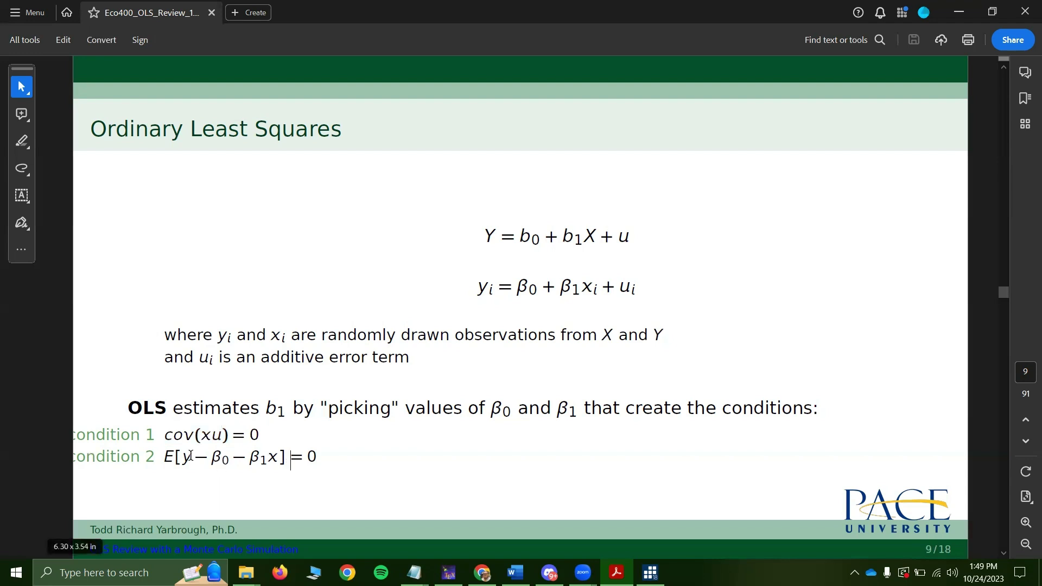
{"action": "left_click_drag", "start_coordinate": [186, 459], "coordinate": [187, 462]}
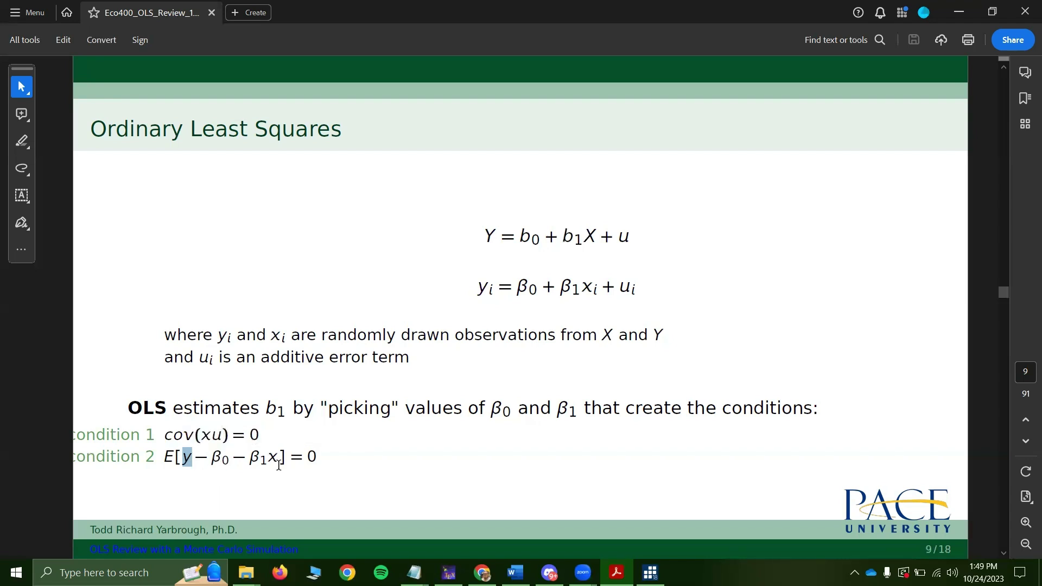
{"action": "left_click", "coordinate": [194, 464]}
{"action": "left_click_drag", "start_coordinate": [602, 288], "coordinate": [521, 281]}
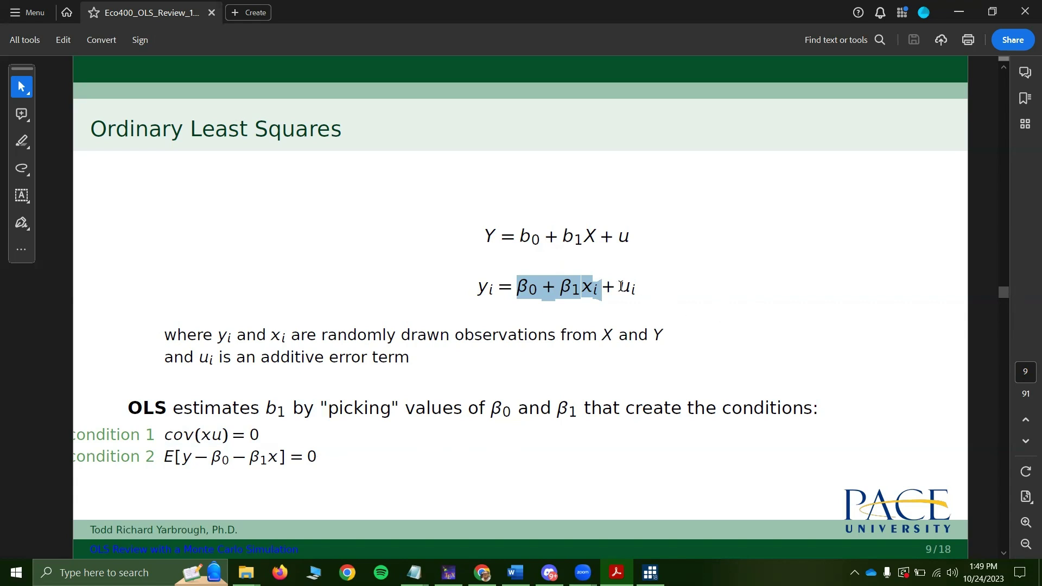
{"action": "left_click_drag", "start_coordinate": [639, 292], "coordinate": [616, 293]}
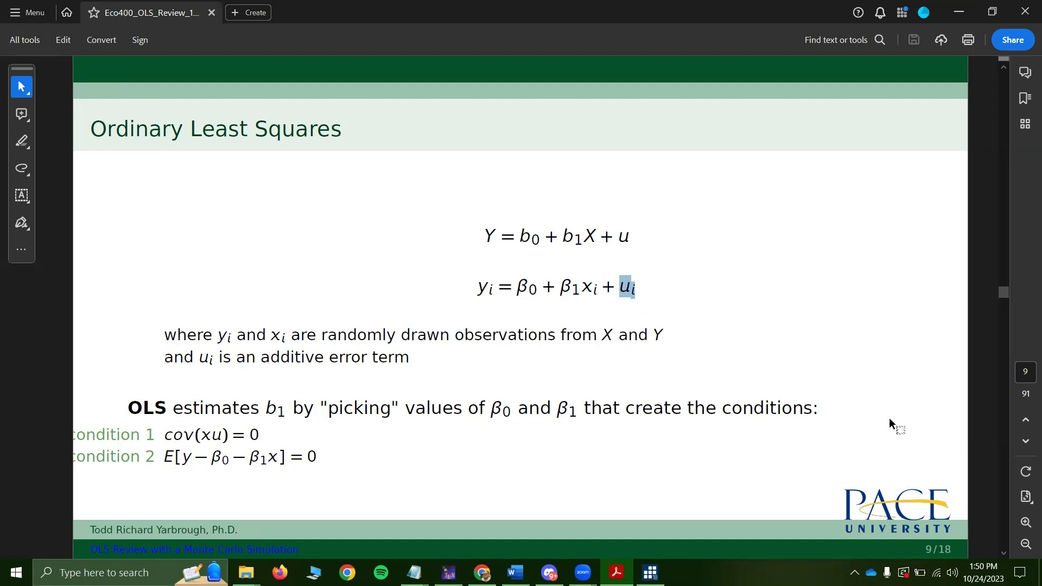
Step: Advance through slide 10 until the sum of squared residuals is shown, and select yi in the residual equation
{"action": "key", "text": "Right"}
{"action": "key", "text": "Right"}
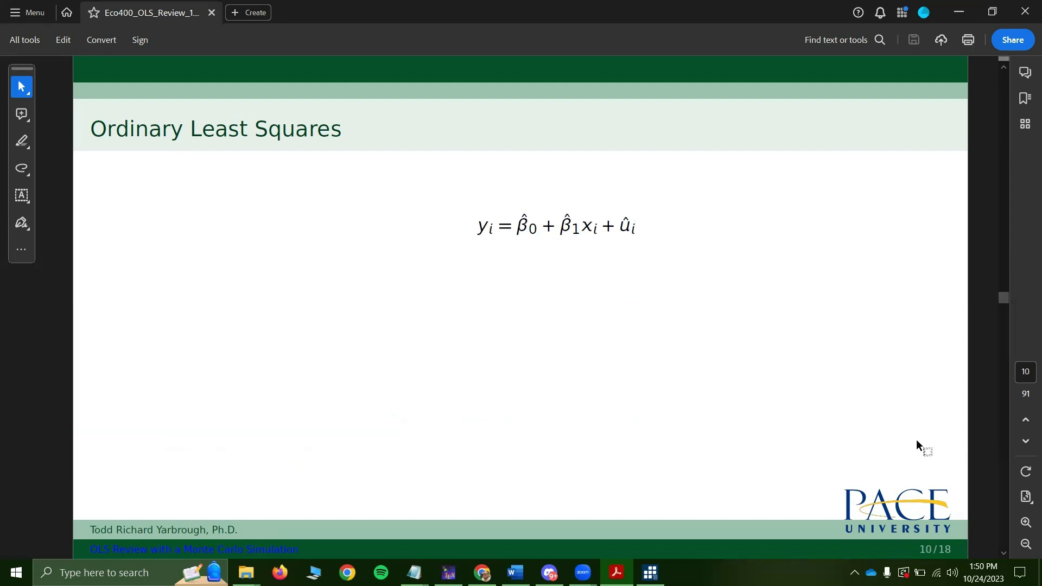
{"action": "key", "text": "Right"}
{"action": "key", "text": "Right"}
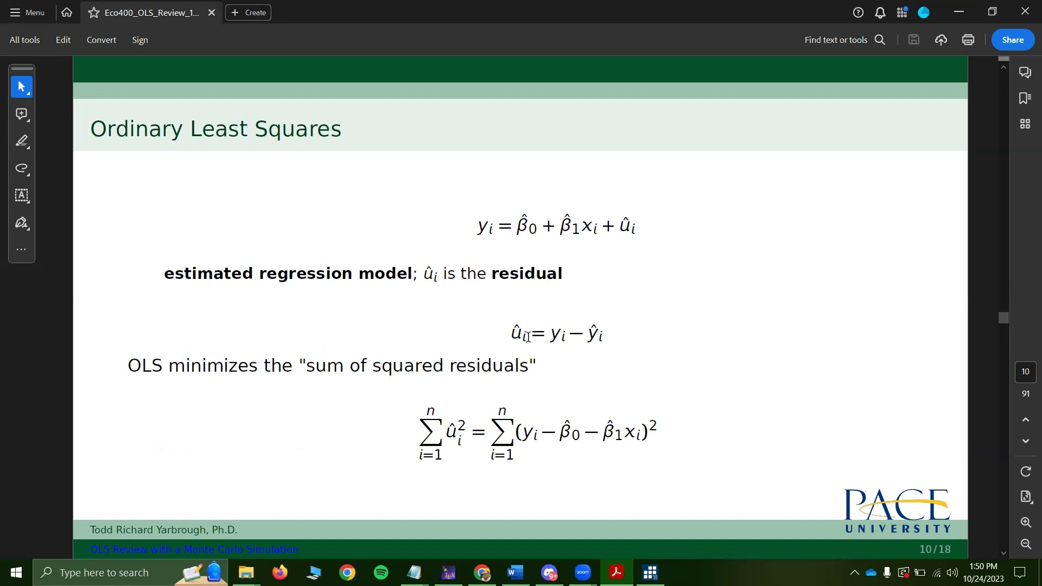
{"action": "left_click_drag", "start_coordinate": [566, 341], "coordinate": [536, 337]}
{"action": "left_click", "coordinate": [575, 349]}
Step: Select the estimated slope and the estimated intercept in the estimated regression model, first separately and finally together
{"action": "double_click", "coordinate": [567, 225]}
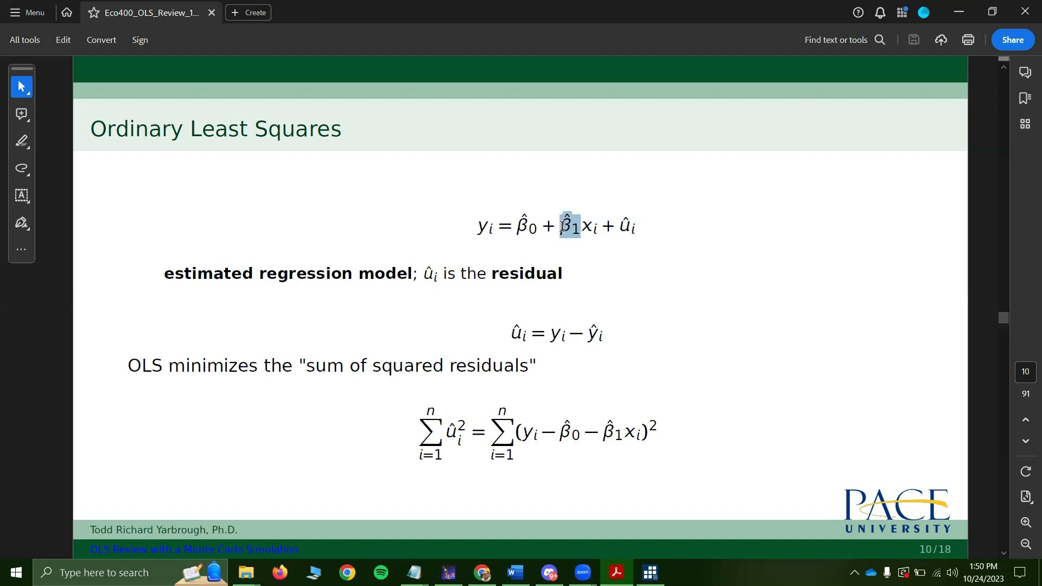
{"action": "left_click", "coordinate": [539, 228]}
{"action": "double_click", "coordinate": [528, 231]}
{"action": "left_click", "coordinate": [569, 260]}
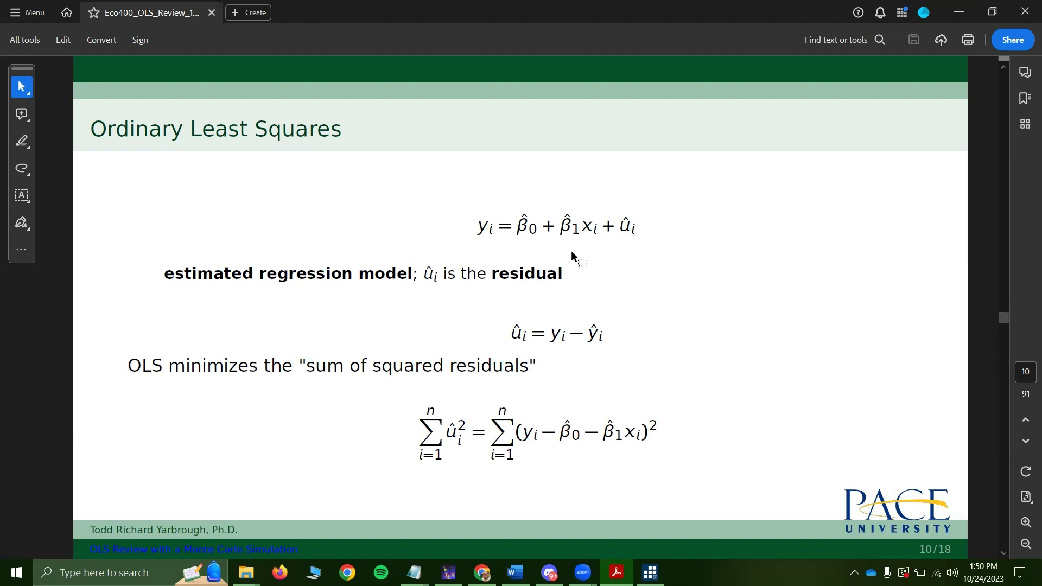
{"action": "left_click_drag", "start_coordinate": [581, 226], "coordinate": [524, 231]}
Step: Go to the regression chart on slide 11 and draw five alternative straight lines with different intercepts and slopes across its data points
{"action": "key", "text": "Right"}
{"action": "scroll", "coordinate": [845, 447], "scroll_direction": "down", "scroll_amount": 1}
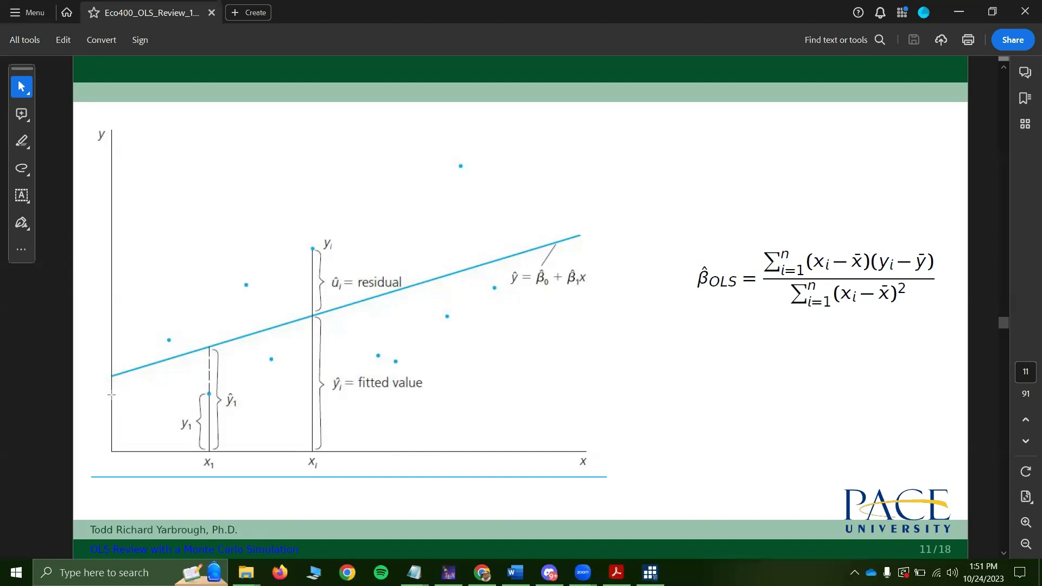
{"action": "mouse_move", "coordinate": [111, 394]}
{"action": "left_mouse_down"}
{"action": "mouse_move", "coordinate": [456, 224]}
{"action": "mouse_move", "coordinate": [553, 203]}
{"action": "mouse_move", "coordinate": [567, 188]}
{"action": "left_mouse_up"}
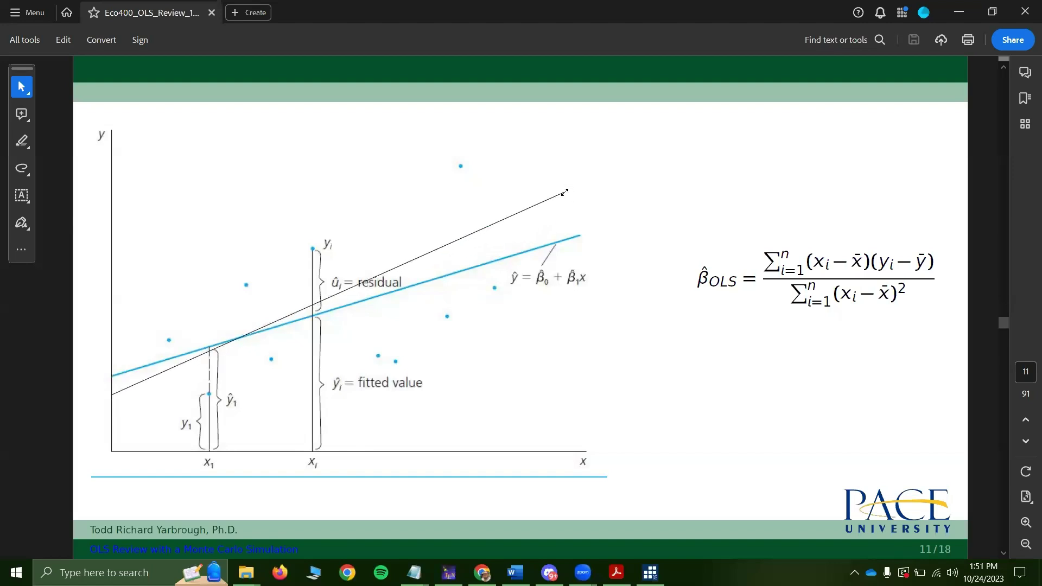
{"action": "left_click", "coordinate": [114, 441]}
{"action": "left_click_drag", "start_coordinate": [112, 308], "coordinate": [553, 340]}
{"action": "mouse_move", "coordinate": [113, 359]}
{"action": "left_mouse_down"}
{"action": "mouse_move", "coordinate": [487, 199]}
{"action": "mouse_move", "coordinate": [591, 195]}
{"action": "mouse_move", "coordinate": [587, 208]}
{"action": "left_mouse_up"}
{"action": "mouse_move", "coordinate": [112, 436]}
{"action": "left_mouse_down"}
{"action": "mouse_move", "coordinate": [396, 197]}
{"action": "mouse_move", "coordinate": [516, 170]}
{"action": "left_mouse_up"}
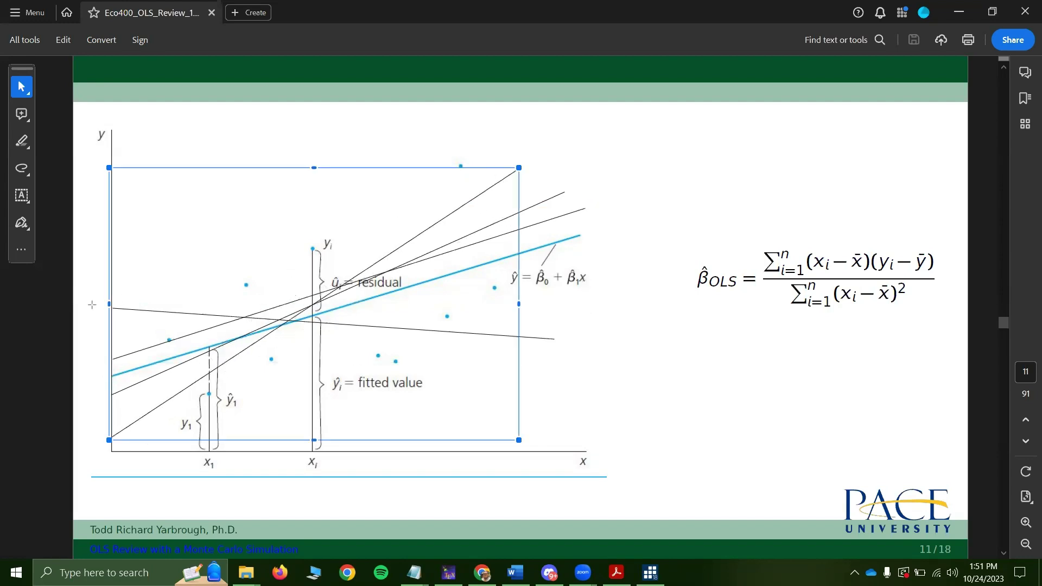
{"action": "left_click", "coordinate": [121, 272]}
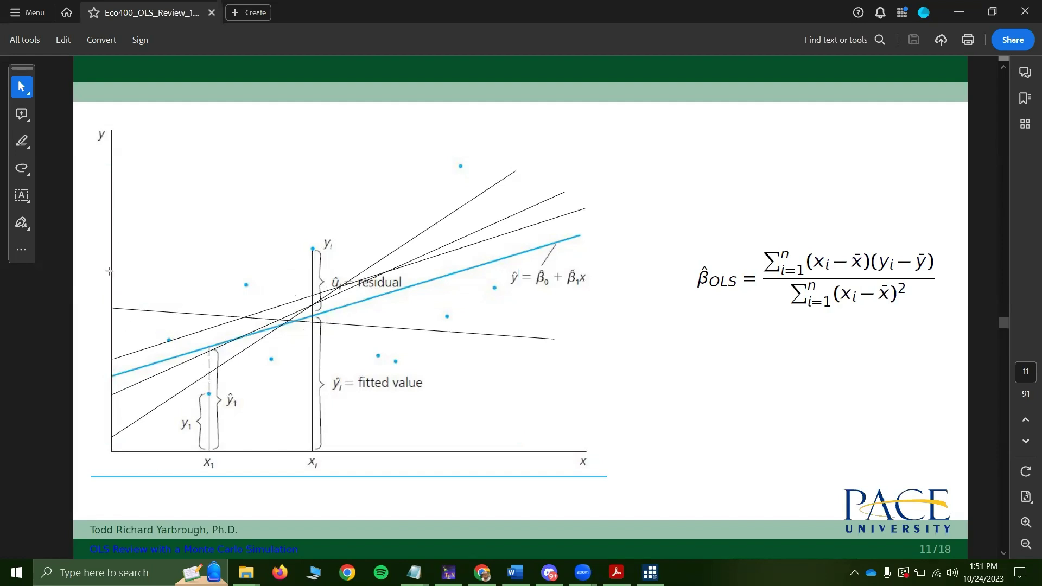
{"action": "mouse_move", "coordinate": [112, 271]}
{"action": "left_mouse_down"}
{"action": "mouse_move", "coordinate": [478, 187]}
{"action": "mouse_move", "coordinate": [613, 204]}
{"action": "left_mouse_up"}
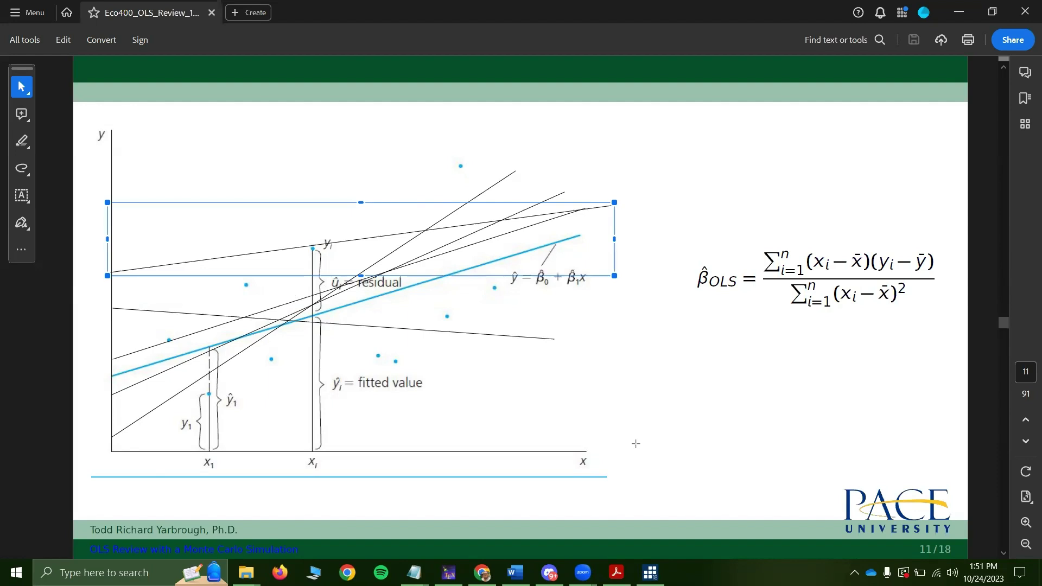
{"action": "left_click", "coordinate": [674, 402]}
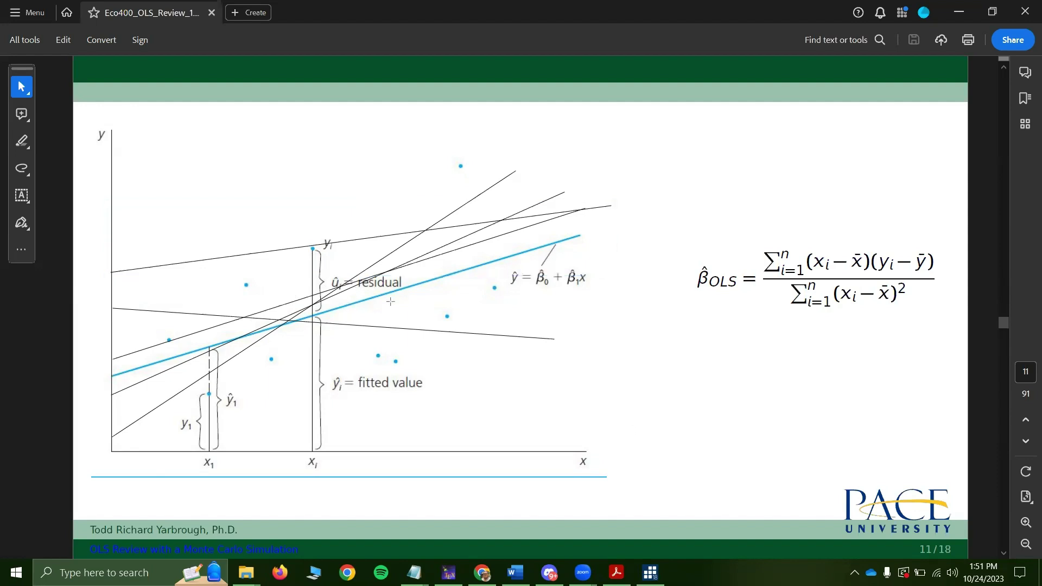
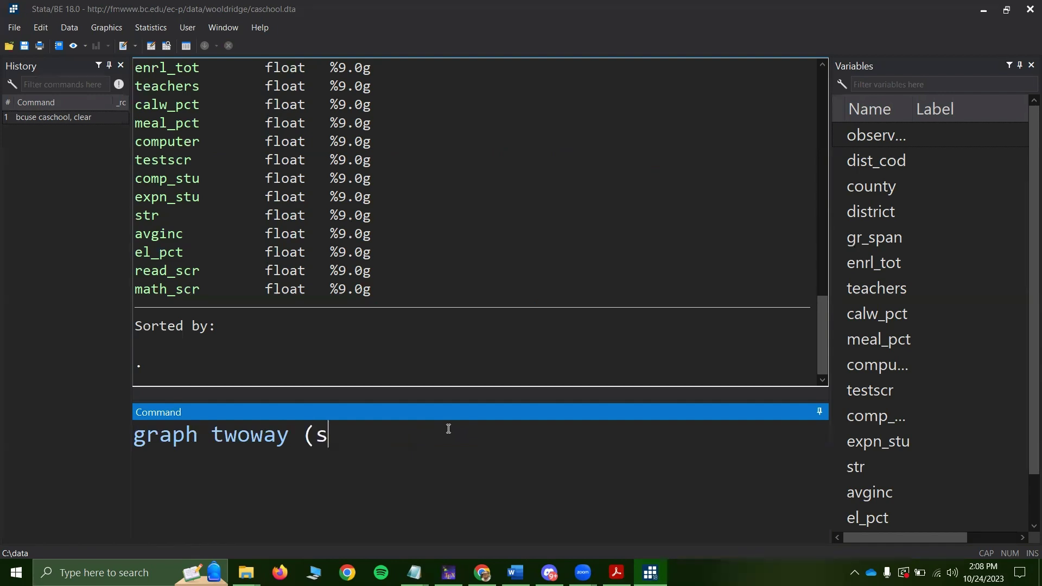
Step: Complete and run the command "graph twoway (scatter testscr str) (lfit testscr str)" to plot the scatter with a fitted line
{"action": "type", "text": "te"}
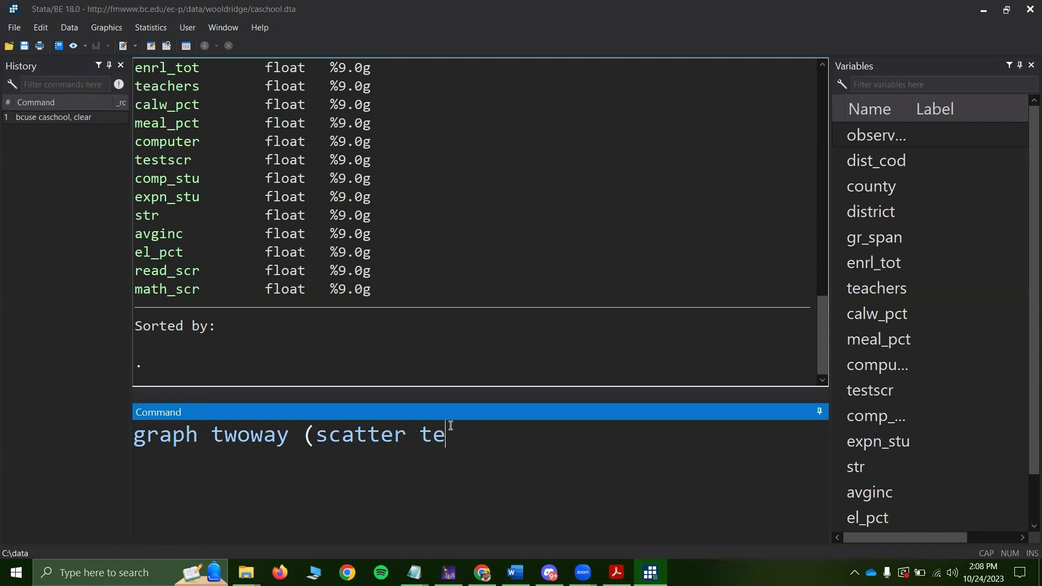
{"action": "type", "text": "stscr str"}
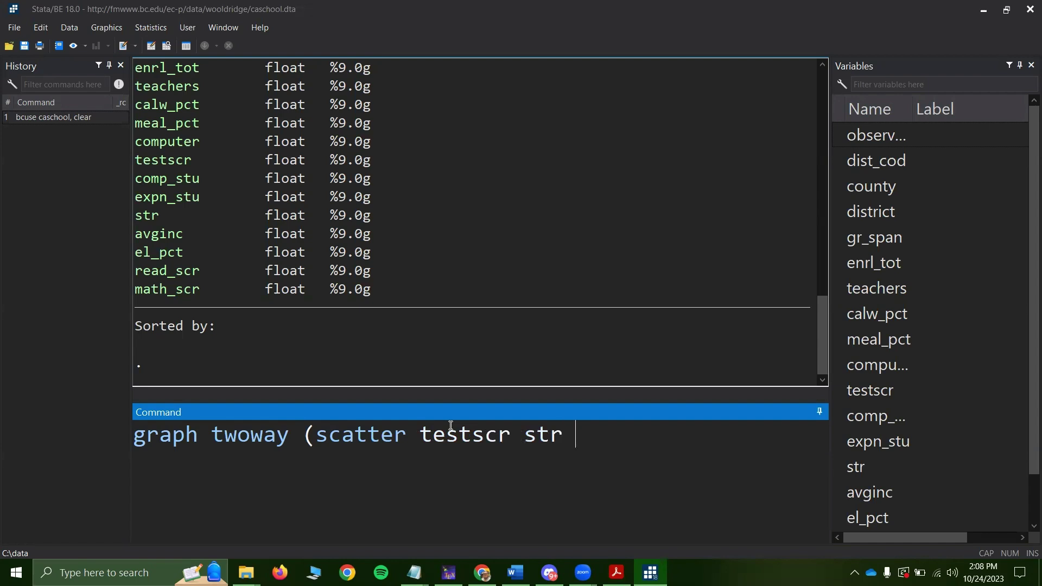
{"action": "key", "text": "BackSpace"}
{"action": "type", "text": ") (lfit"}
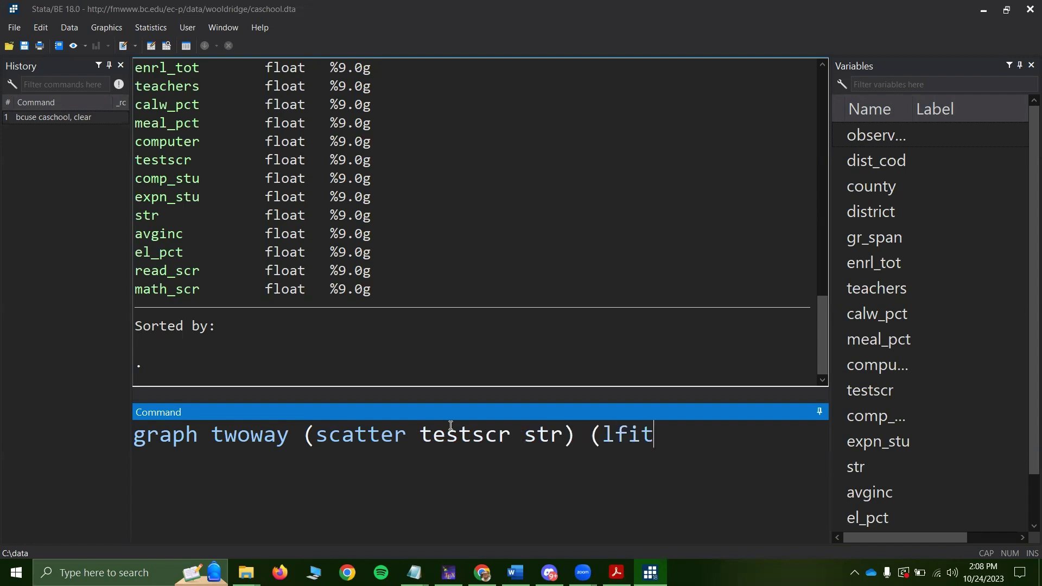
{"action": "type", "text": " testscr str)"}
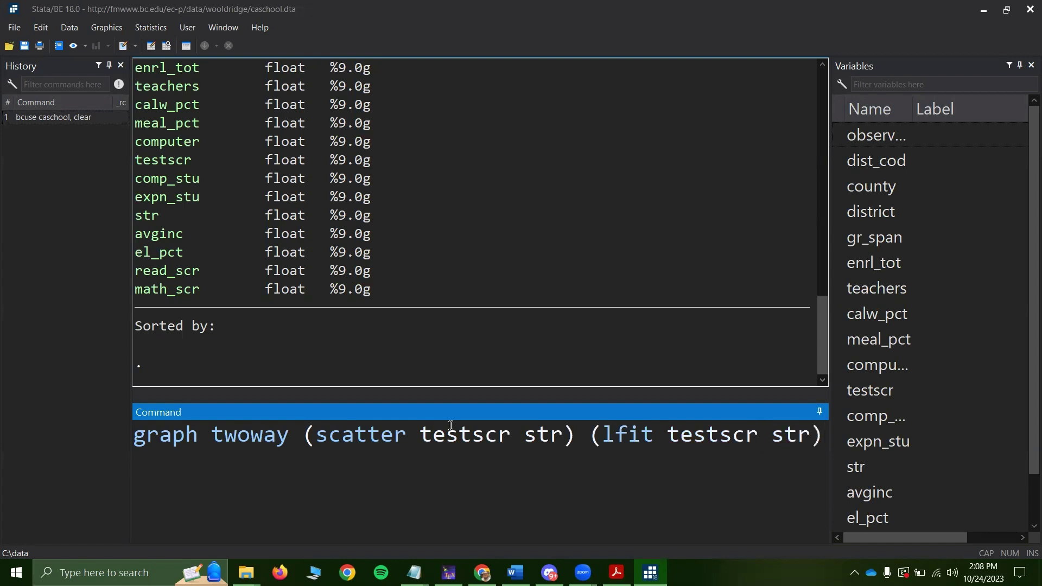
{"action": "key", "text": "Return"}
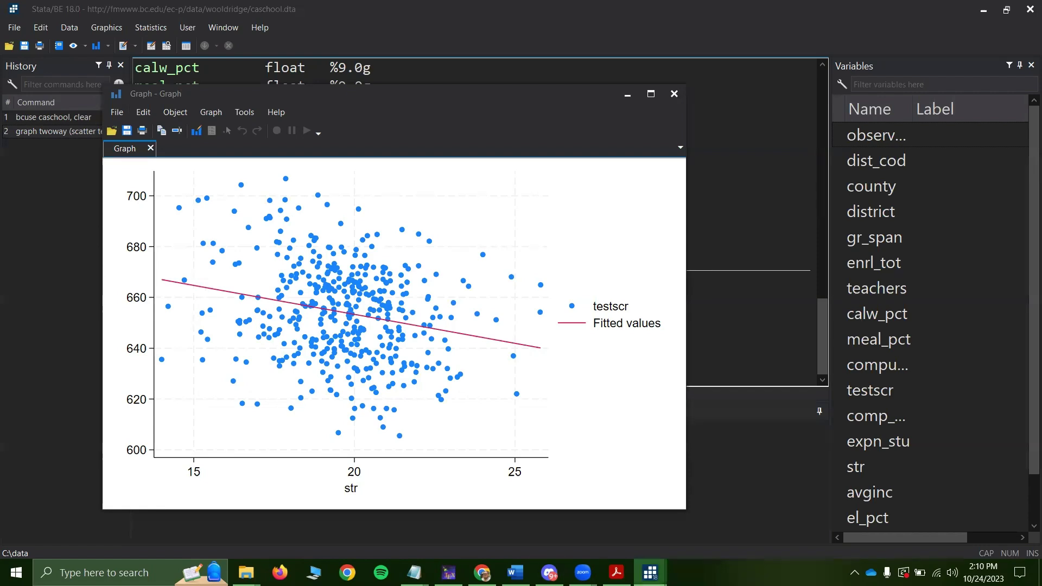
Step: Switch to the Acrobat slides, select the SLR.5 homoskedasticity assumption, and return to the Stata graph
{"action": "left_click", "coordinate": [616, 573]}
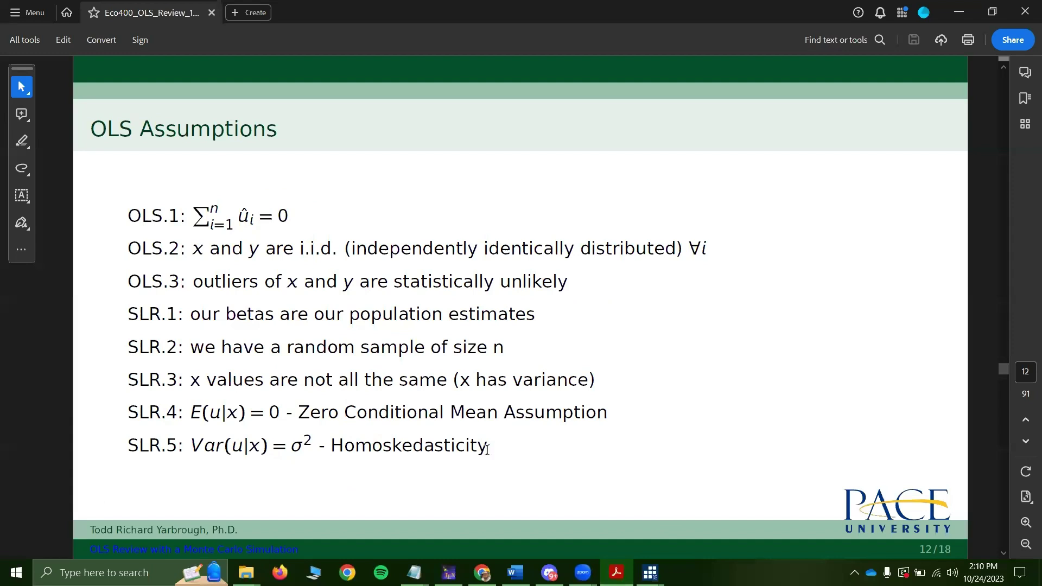
{"action": "left_click_drag", "start_coordinate": [488, 446], "coordinate": [190, 446]}
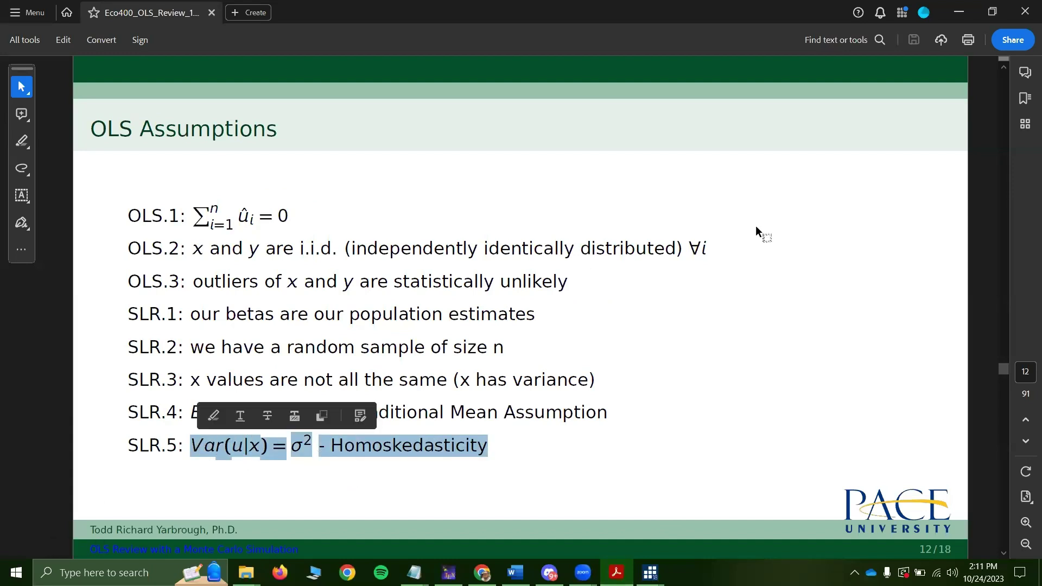
{"action": "left_click", "coordinate": [960, 13]}
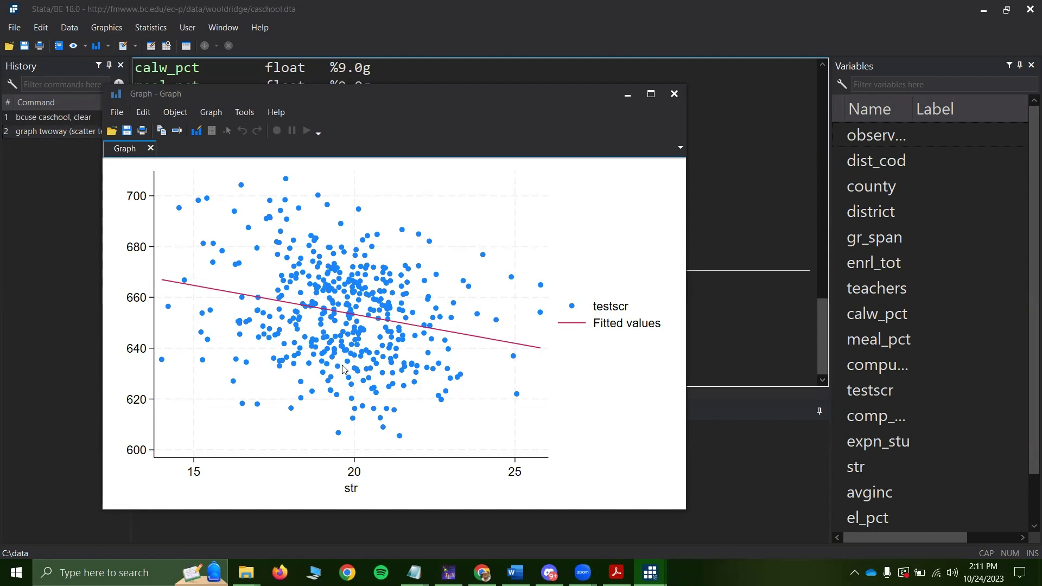
Step: Bring the graph window back to the front and sketch four similar-sized bell curves along the fitted line
{"action": "left_click", "coordinate": [489, 5]}
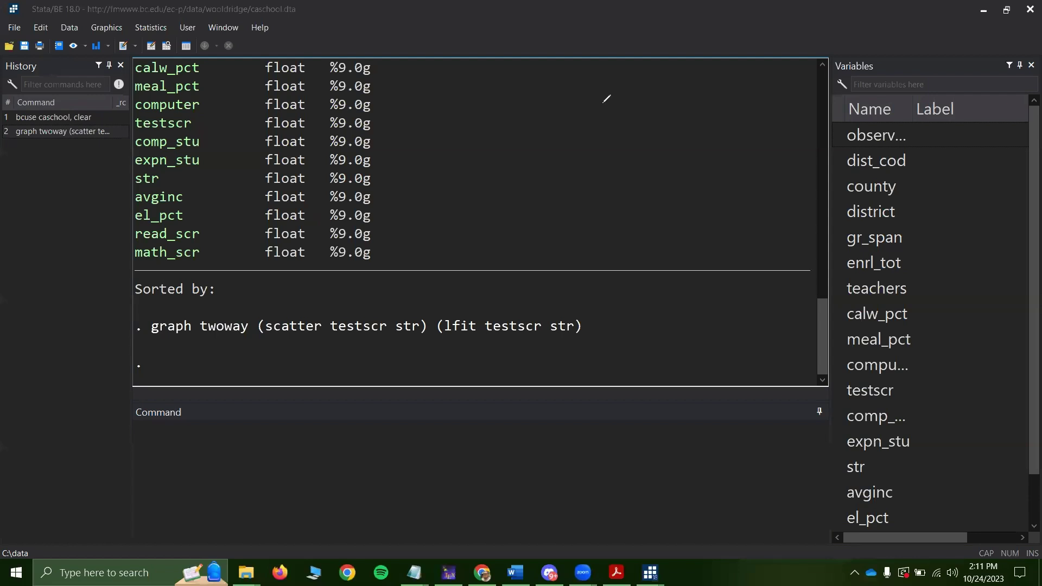
{"action": "mouse_move", "coordinate": [651, 572]}
{"action": "left_click", "coordinate": [708, 542]}
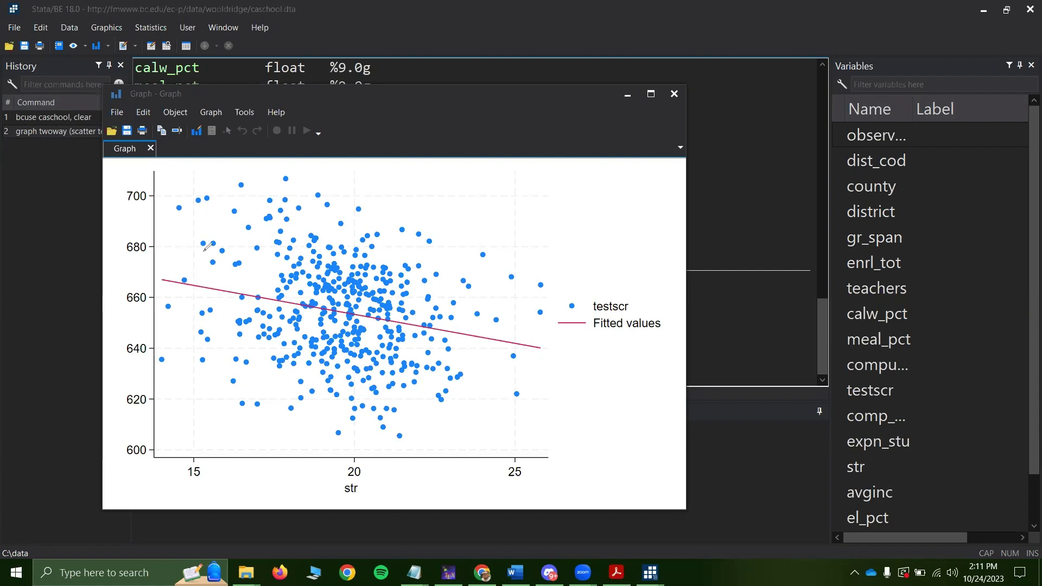
{"action": "mouse_move", "coordinate": [199, 223]}
{"action": "left_mouse_down"}
{"action": "mouse_move", "coordinate": [261, 277]}
{"action": "mouse_move", "coordinate": [271, 297]}
{"action": "mouse_move", "coordinate": [214, 330]}
{"action": "mouse_move", "coordinate": [189, 379]}
{"action": "left_mouse_up"}
{"action": "mouse_move", "coordinate": [305, 218]}
{"action": "left_mouse_down"}
{"action": "mouse_move", "coordinate": [361, 291]}
{"action": "mouse_move", "coordinate": [369, 329]}
{"action": "mouse_move", "coordinate": [300, 361]}
{"action": "mouse_move", "coordinate": [286, 406]}
{"action": "left_mouse_up"}
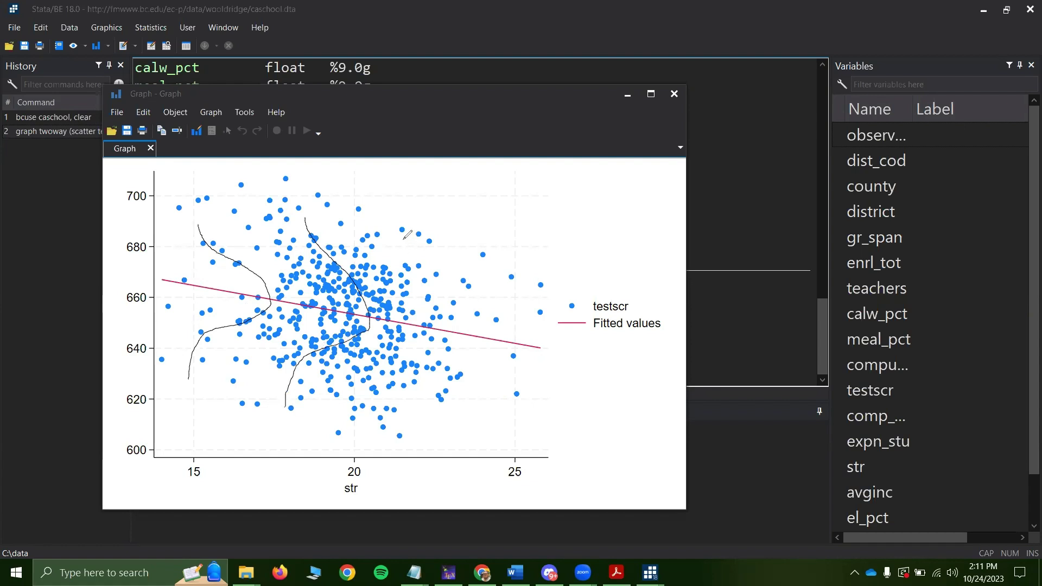
{"action": "mouse_move", "coordinate": [402, 227]}
{"action": "left_mouse_down"}
{"action": "mouse_move", "coordinate": [454, 322]}
{"action": "mouse_move", "coordinate": [401, 396]}
{"action": "mouse_move", "coordinate": [400, 419]}
{"action": "left_mouse_up"}
{"action": "mouse_move", "coordinate": [487, 260]}
{"action": "left_mouse_down"}
{"action": "mouse_move", "coordinate": [527, 341]}
{"action": "mouse_move", "coordinate": [497, 369]}
{"action": "mouse_move", "coordinate": [475, 437]}
{"action": "left_mouse_up"}
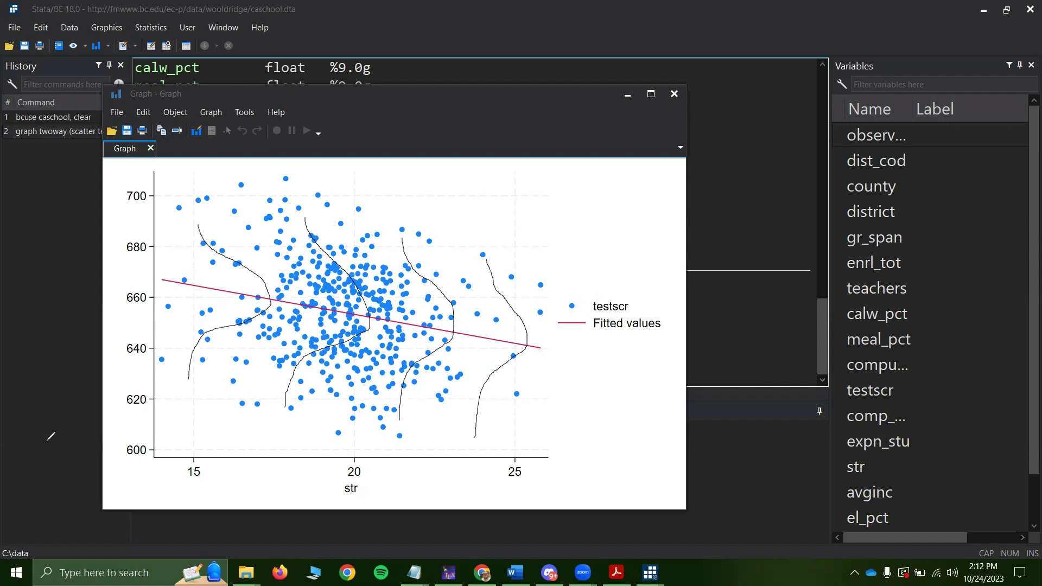
Step: Erase the sketched curves and draw one wider bell curve across the low-str end of the fitted line
{"action": "key", "text": "e"}
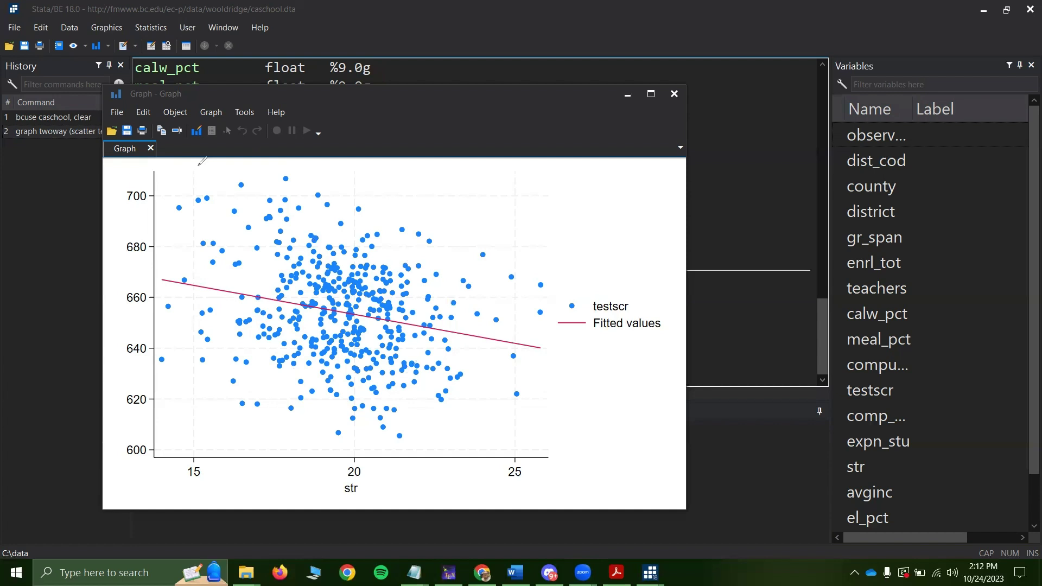
{"action": "mouse_move", "coordinate": [199, 166]}
{"action": "left_mouse_down"}
{"action": "mouse_move", "coordinate": [255, 245]}
{"action": "mouse_move", "coordinate": [268, 278]}
{"action": "mouse_move", "coordinate": [266, 301]}
{"action": "mouse_move", "coordinate": [208, 339]}
{"action": "left_mouse_up"}
{"action": "left_click_drag", "start_coordinate": [175, 372], "coordinate": [153, 434]}
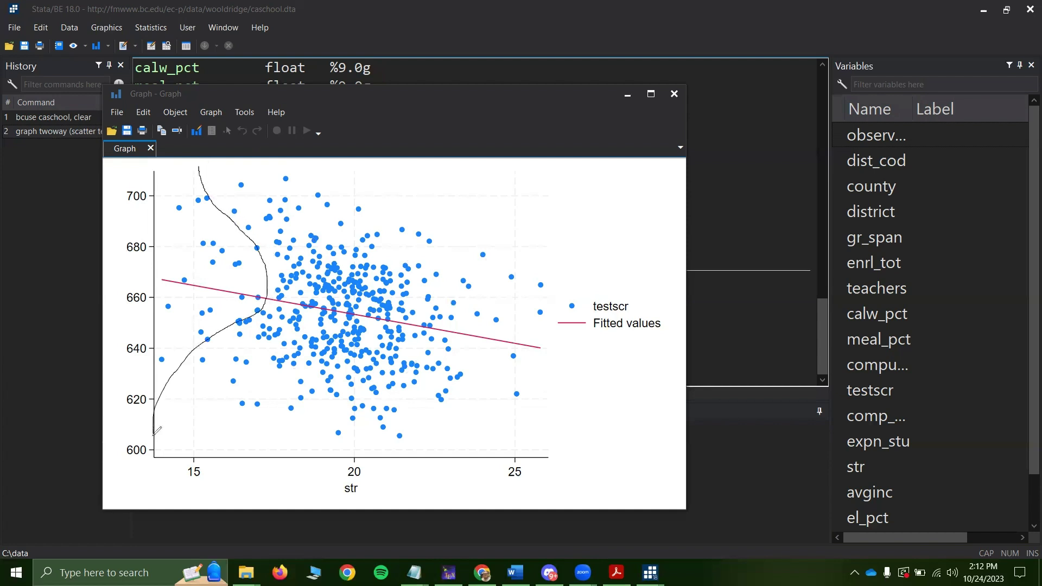
Step: Draw three progressively narrower bell curves along the fitted line toward its high-str end
{"action": "mouse_move", "coordinate": [318, 175]}
{"action": "left_mouse_down"}
{"action": "mouse_move", "coordinate": [323, 227]}
{"action": "mouse_move", "coordinate": [368, 282]}
{"action": "mouse_move", "coordinate": [365, 316]}
{"action": "mouse_move", "coordinate": [300, 374]}
{"action": "mouse_move", "coordinate": [287, 421]}
{"action": "left_mouse_up"}
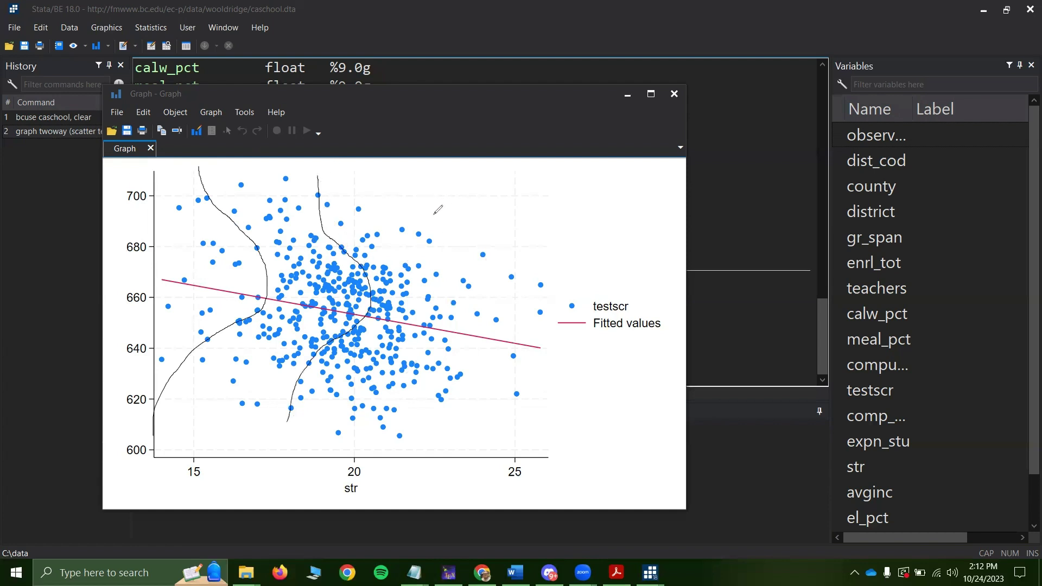
{"action": "mouse_move", "coordinate": [434, 210]}
{"action": "left_mouse_down"}
{"action": "mouse_move", "coordinate": [461, 339]}
{"action": "mouse_move", "coordinate": [416, 415]}
{"action": "left_mouse_up"}
{"action": "mouse_move", "coordinate": [491, 277]}
{"action": "left_mouse_down"}
{"action": "mouse_move", "coordinate": [496, 305]}
{"action": "mouse_move", "coordinate": [527, 331]}
{"action": "mouse_move", "coordinate": [498, 367]}
{"action": "mouse_move", "coordinate": [489, 410]}
{"action": "left_mouse_up"}
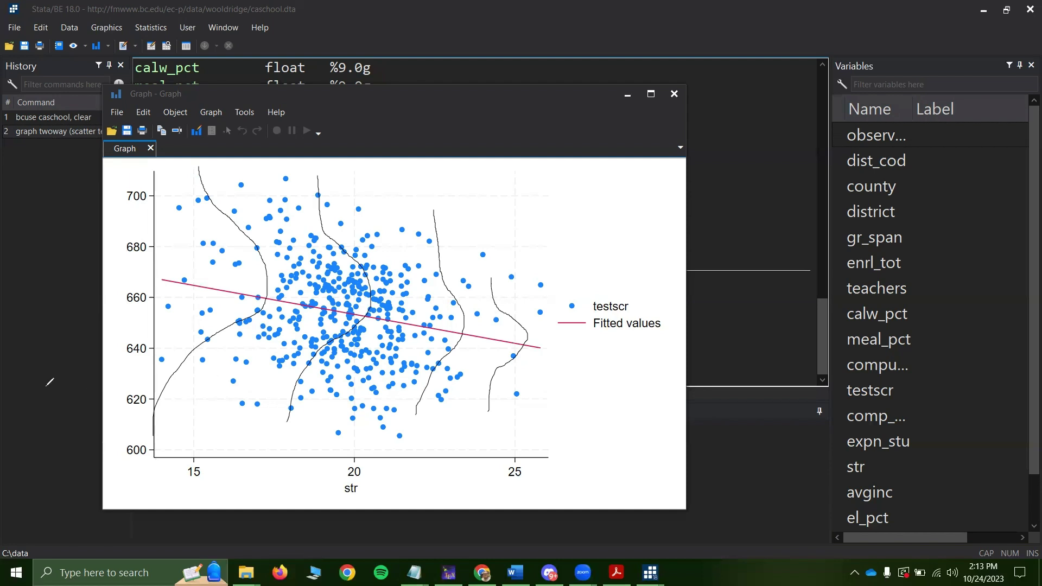
Step: Erase the sketched curves, minimize the graph window, and switch to the Acrobat slides at the SLR.4 assumption
{"action": "key", "text": "e"}
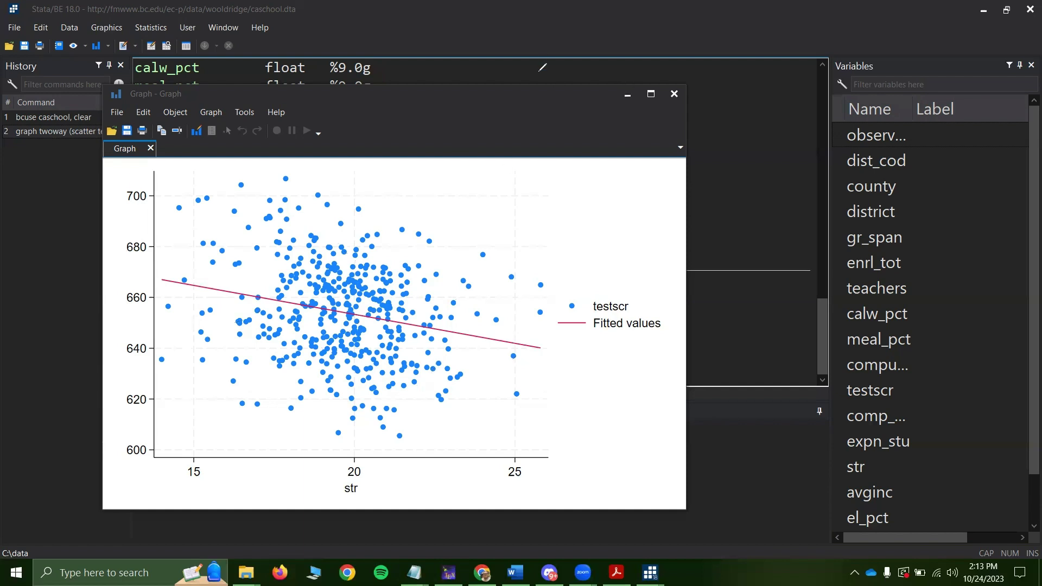
{"action": "left_click", "coordinate": [627, 95]}
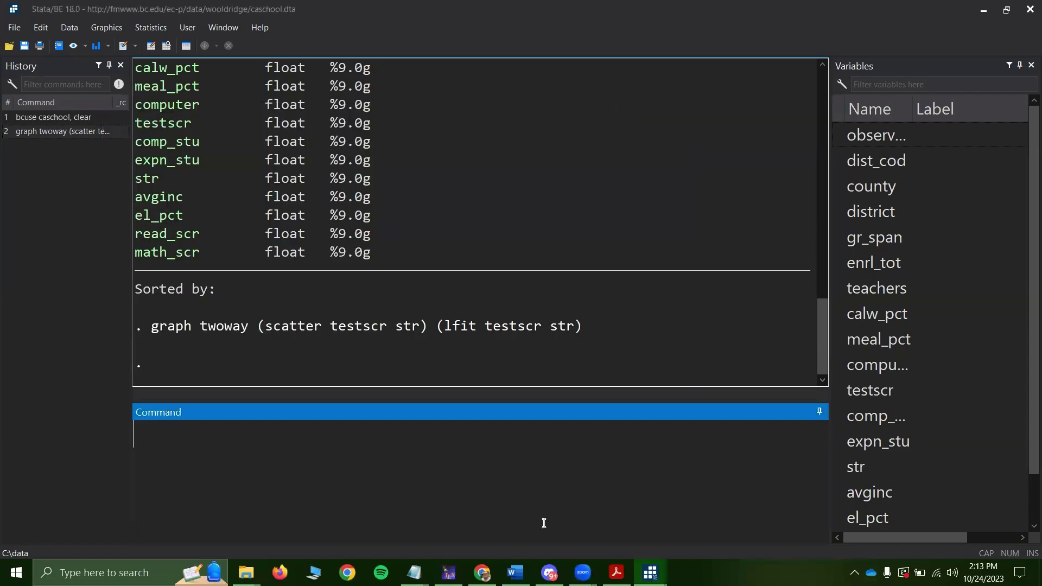
{"action": "left_click", "coordinate": [616, 572]}
{"action": "left_click", "coordinate": [190, 412]}
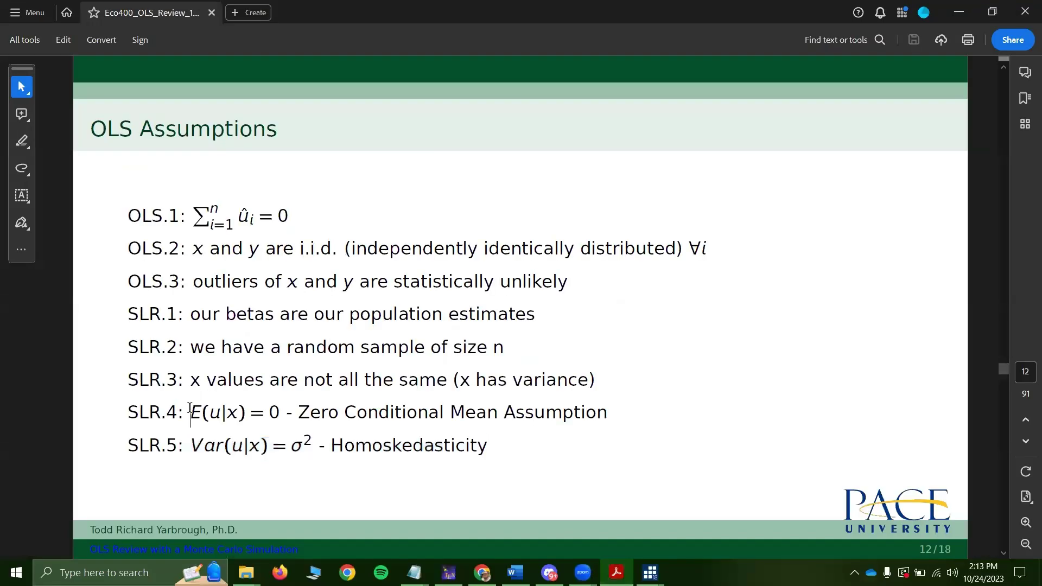
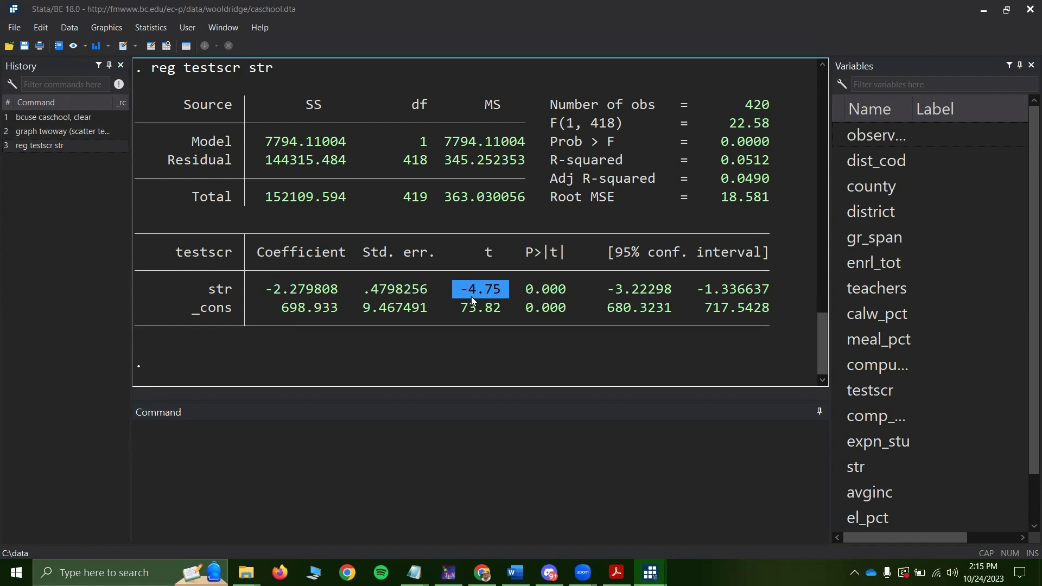
Step: Highlight the str p-value in the regression output, and briefly bring up the scatter graph to re-examine its spread
{"action": "left_click", "coordinate": [570, 292]}
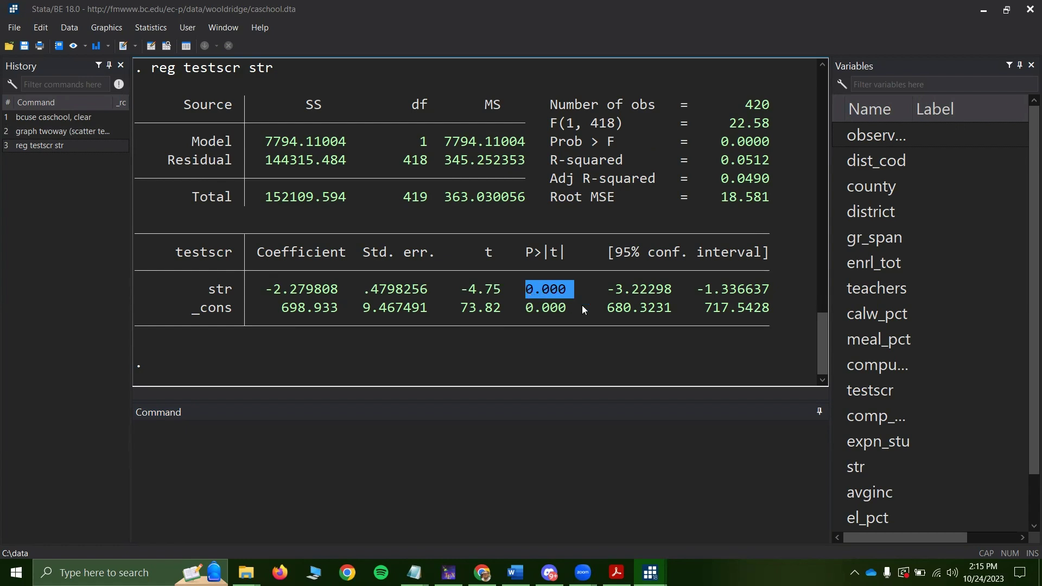
{"action": "left_click", "coordinate": [278, 466]}
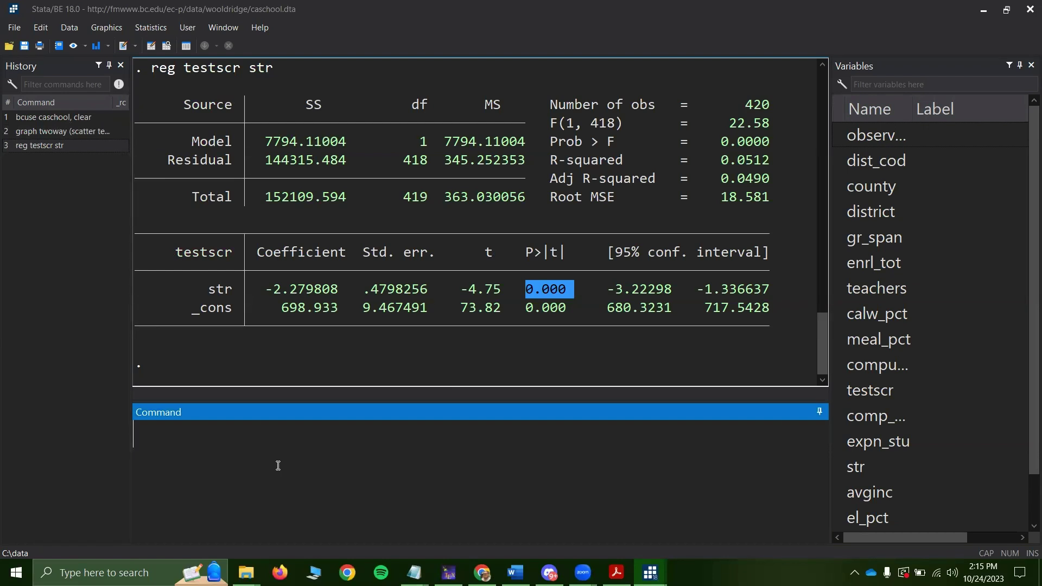
{"action": "mouse_move", "coordinate": [651, 572]}
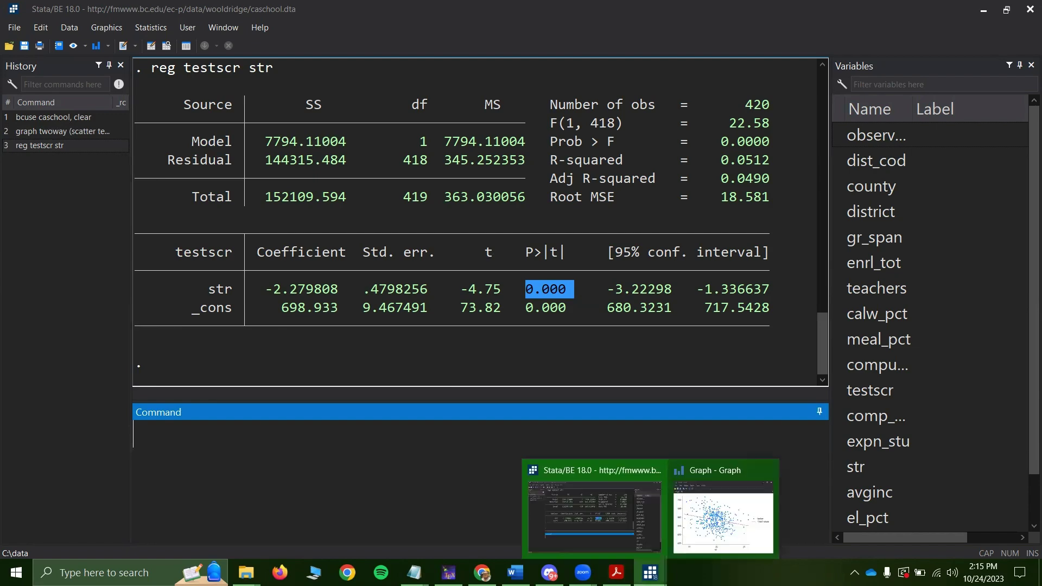
{"action": "left_click", "coordinate": [708, 543]}
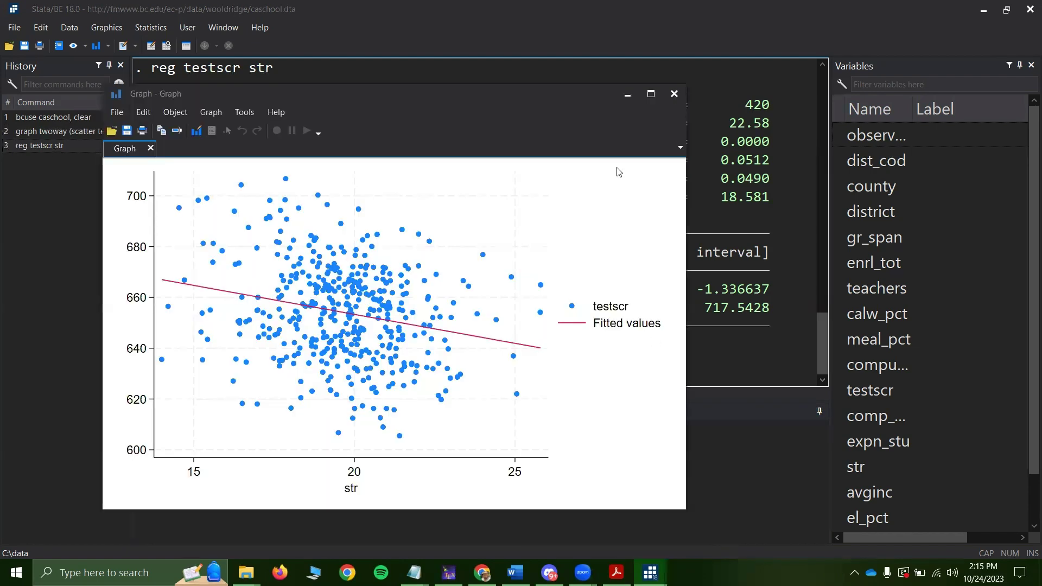
{"action": "left_click", "coordinate": [628, 94]}
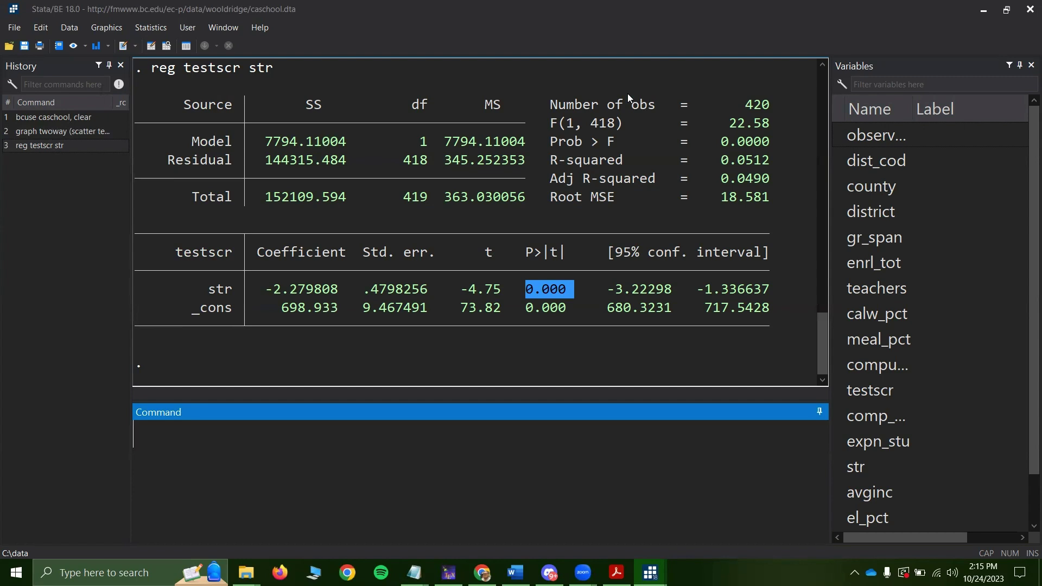
Step: Run the command "imtest" and highlight the Heteroskedasticity row label in its output
{"action": "type", "text": "imtest"}
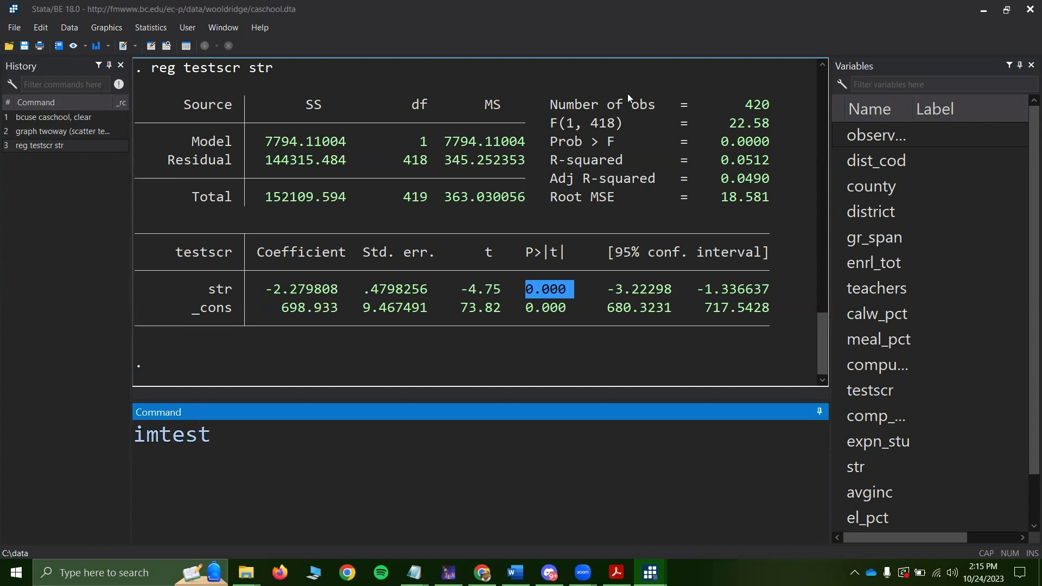
{"action": "key", "text": "Return"}
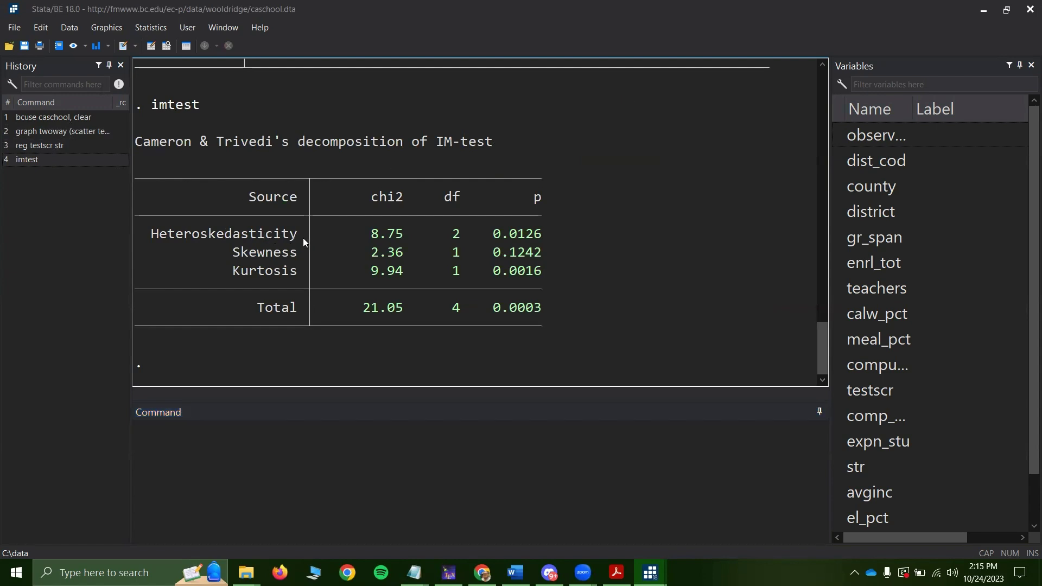
{"action": "left_click_drag", "start_coordinate": [303, 238], "coordinate": [158, 239]}
{"action": "left_click", "coordinate": [157, 238]}
{"action": "left_click_drag", "start_coordinate": [298, 238], "coordinate": [136, 242]}
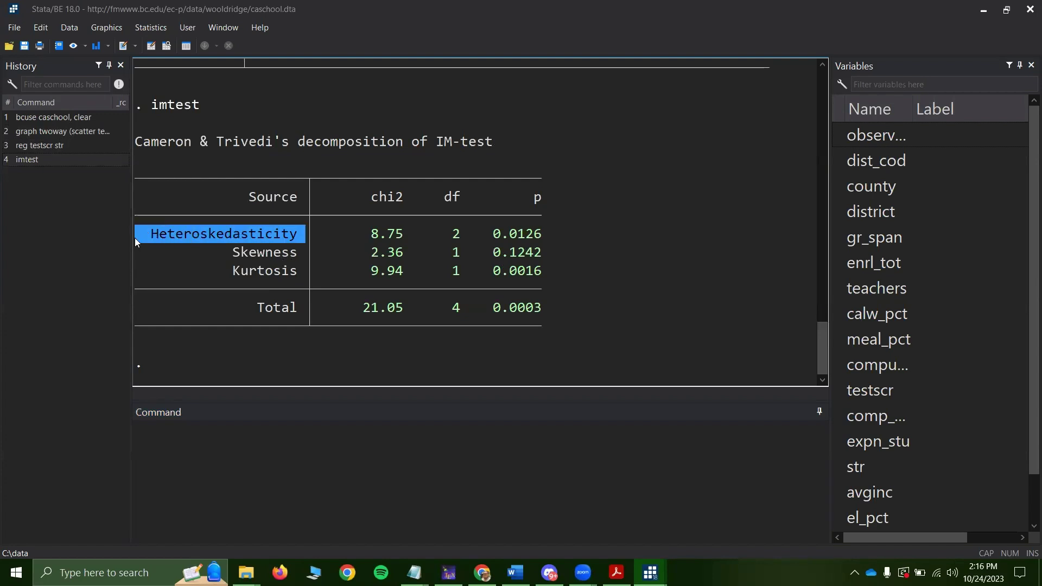
{"action": "left_click", "coordinate": [217, 237]}
Step: Examine the heteroskedasticity p-value in the imtest table, highlighting it and its row label
{"action": "scroll", "coordinate": [402, 257], "scroll_direction": "up", "scroll_amount": 1}
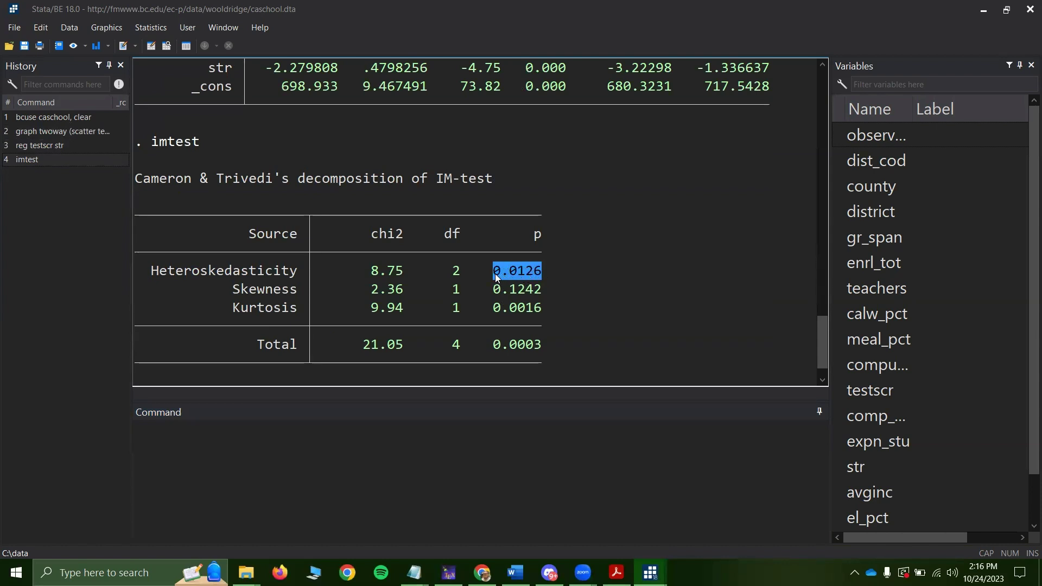
{"action": "left_click", "coordinate": [571, 274]}
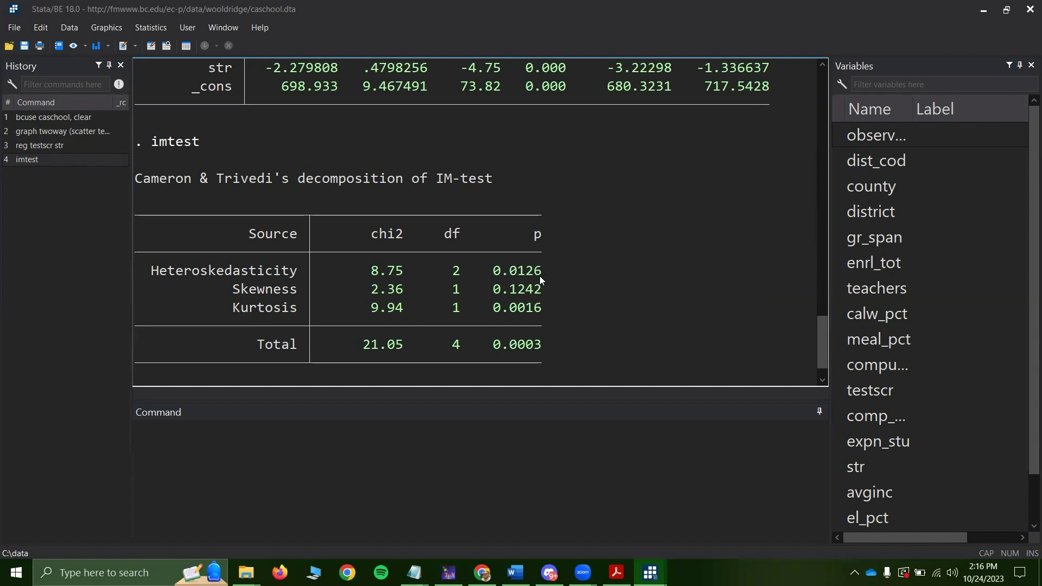
{"action": "left_click", "coordinate": [491, 275]}
{"action": "scroll", "coordinate": [535, 284], "scroll_direction": "down", "scroll_amount": 1}
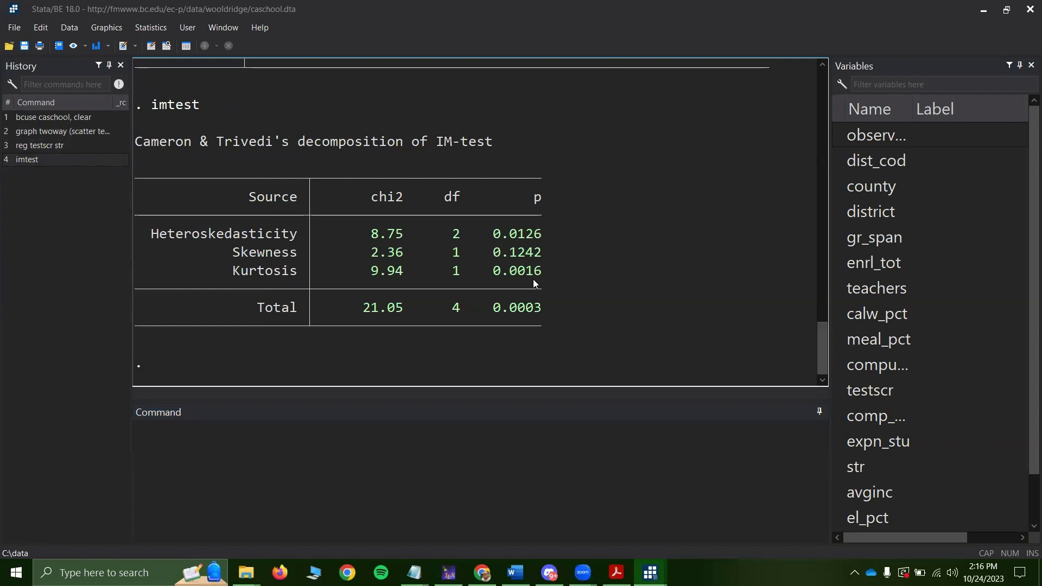
{"action": "left_click", "coordinate": [488, 236]}
{"action": "left_click", "coordinate": [496, 243]}
{"action": "left_click_drag", "start_coordinate": [293, 238], "coordinate": [152, 239]}
{"action": "left_click", "coordinate": [415, 243]}
Step: Run the command "reg testscr str, vce(cluster district)" to estimate the regression with district-clustered standard errors
{"action": "left_click", "coordinate": [270, 478]}
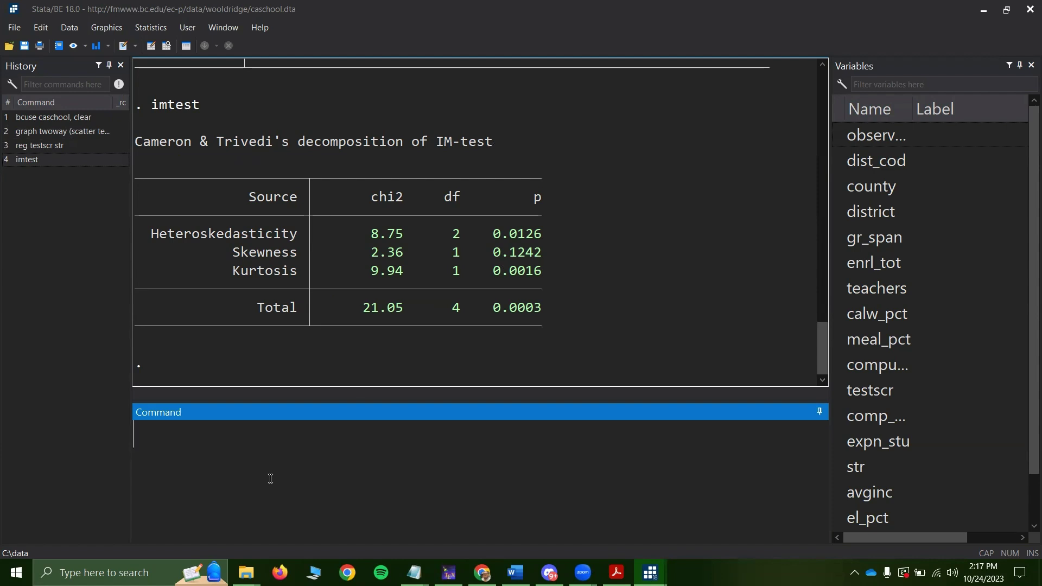
{"action": "type", "text": "reg testscr"}
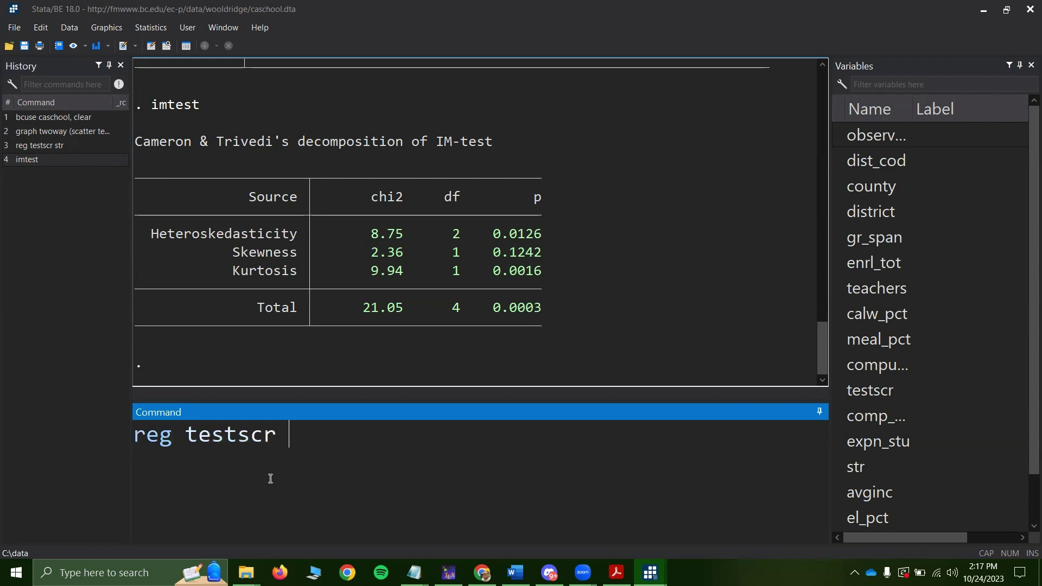
{"action": "type", "text": " str, vce(slu"}
{"action": "key", "text": "BackSpace"}
{"action": "key", "text": "BackSpace"}
{"action": "key", "text": "BackSpace"}
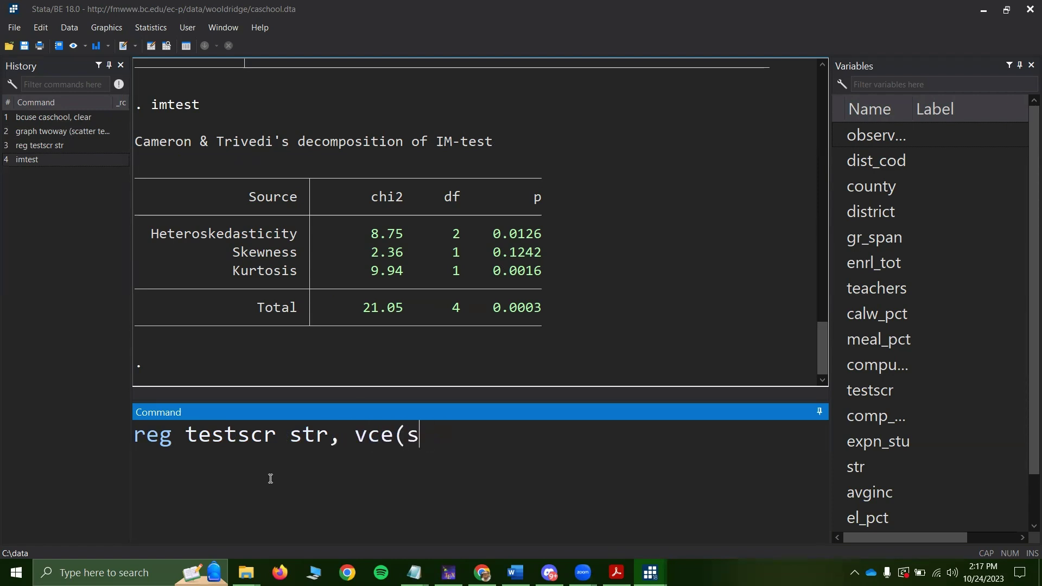
{"action": "type", "text": "cluster"}
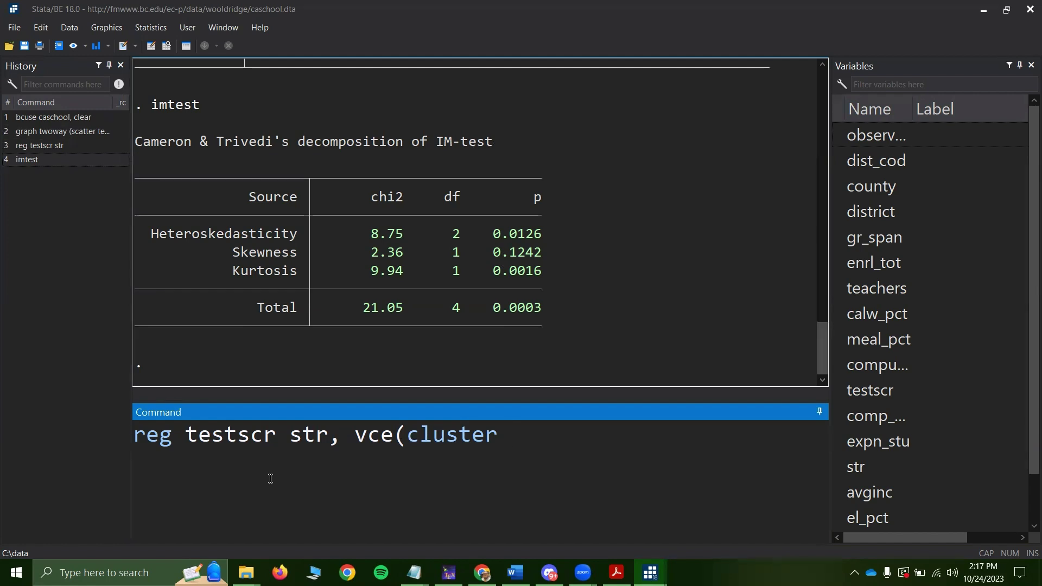
{"action": "type", "text": "district)"}
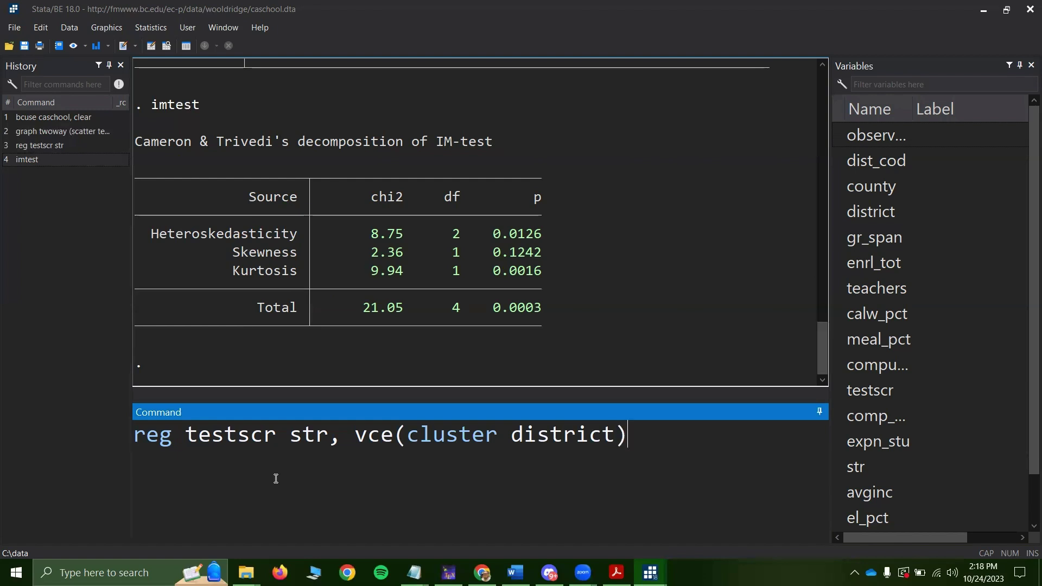
{"action": "key", "text": "Return"}
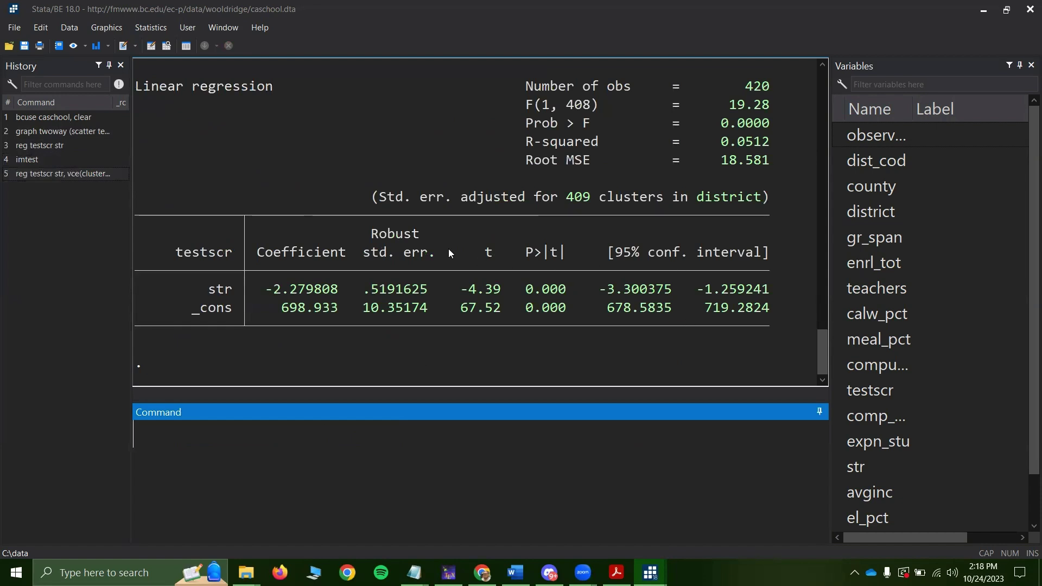
Step: Highlight the Robust std. err. heading and the str coefficient in the clustered regression output
{"action": "left_click_drag", "start_coordinate": [433, 253], "coordinate": [372, 241]}
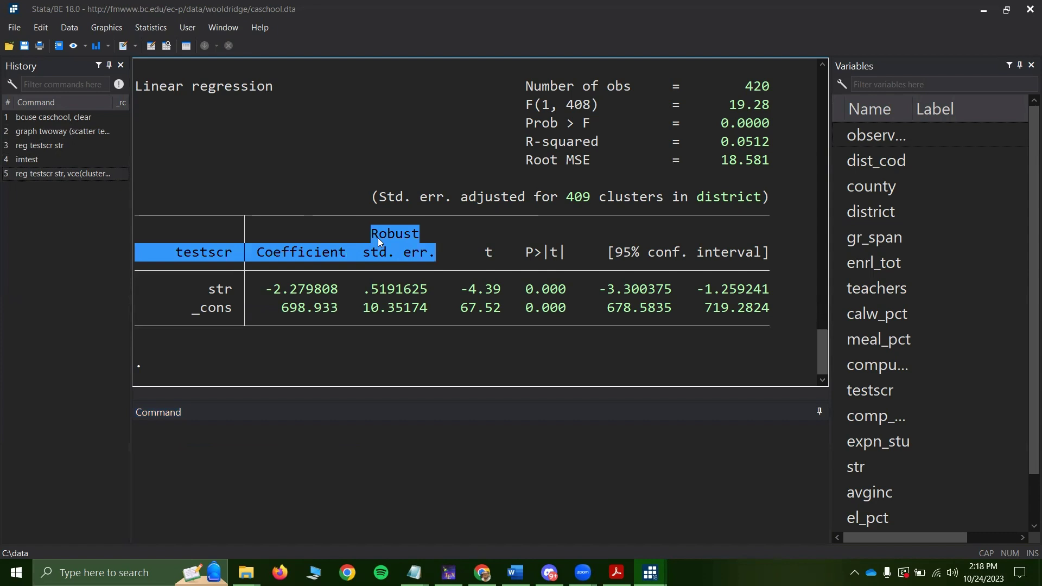
{"action": "left_click", "coordinate": [377, 239]}
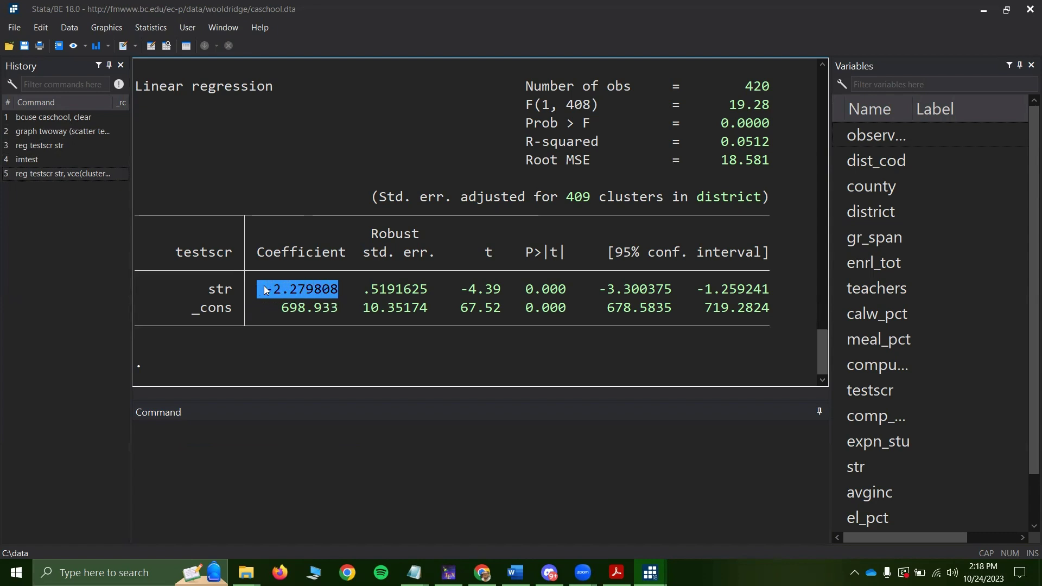
{"action": "left_click", "coordinate": [320, 303]}
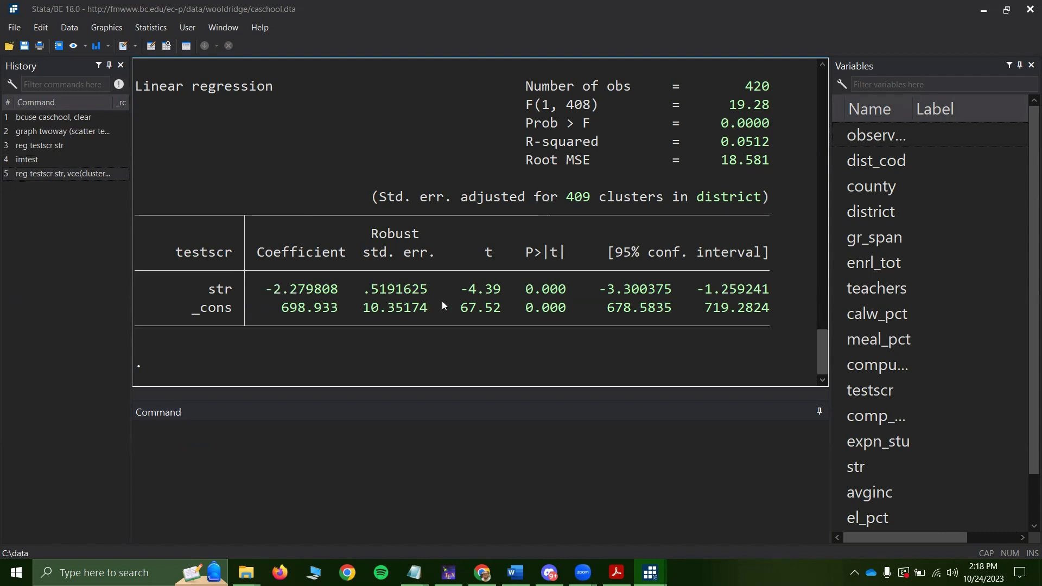
{"action": "left_click", "coordinate": [378, 300]}
Step: Compare the str standard error in the earlier unclustered regression with the robust one in the clustered output
{"action": "scroll", "coordinate": [377, 299], "scroll_direction": "up", "scroll_amount": 10}
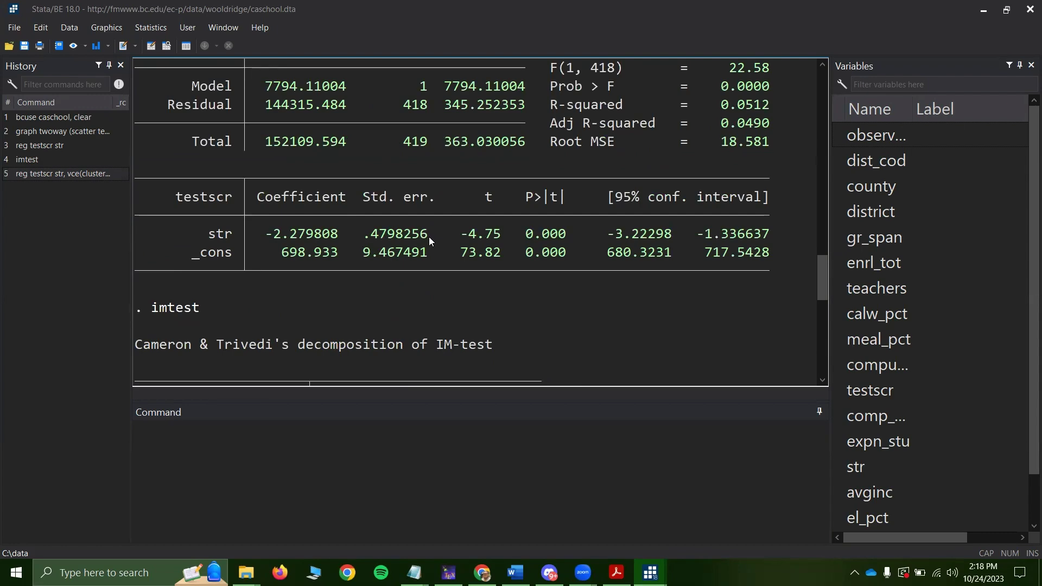
{"action": "left_click_drag", "start_coordinate": [429, 237], "coordinate": [376, 242]}
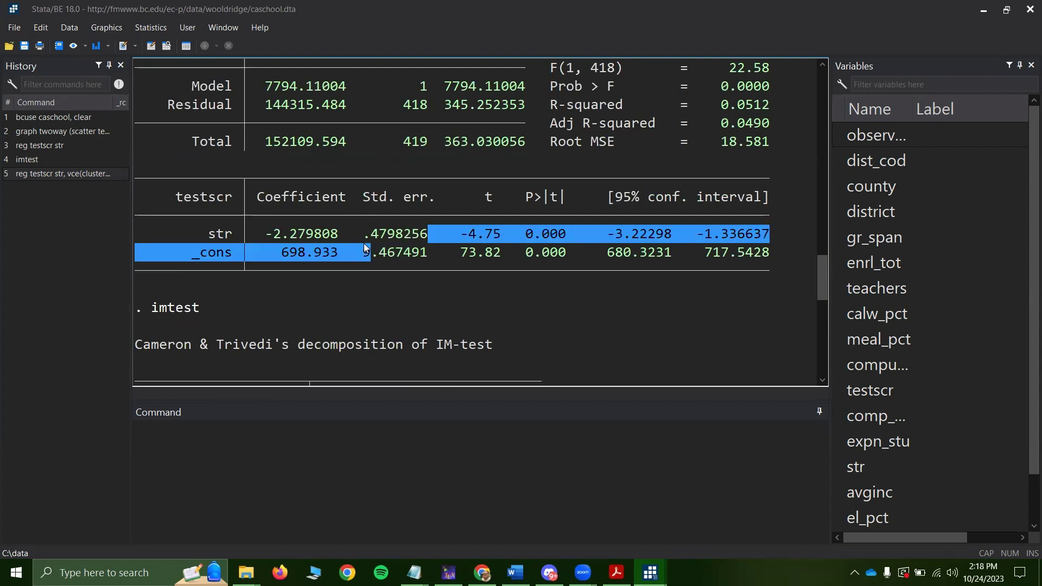
{"action": "left_click", "coordinate": [365, 241]}
{"action": "scroll", "coordinate": [365, 242], "scroll_direction": "down", "scroll_amount": 10}
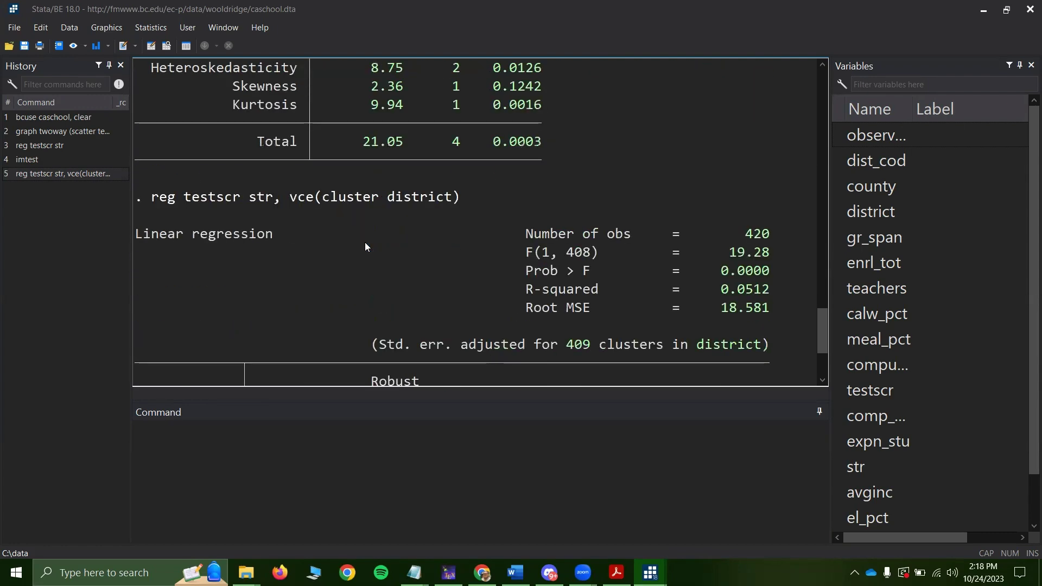
{"action": "scroll", "coordinate": [365, 242], "scroll_direction": "down", "scroll_amount": 1}
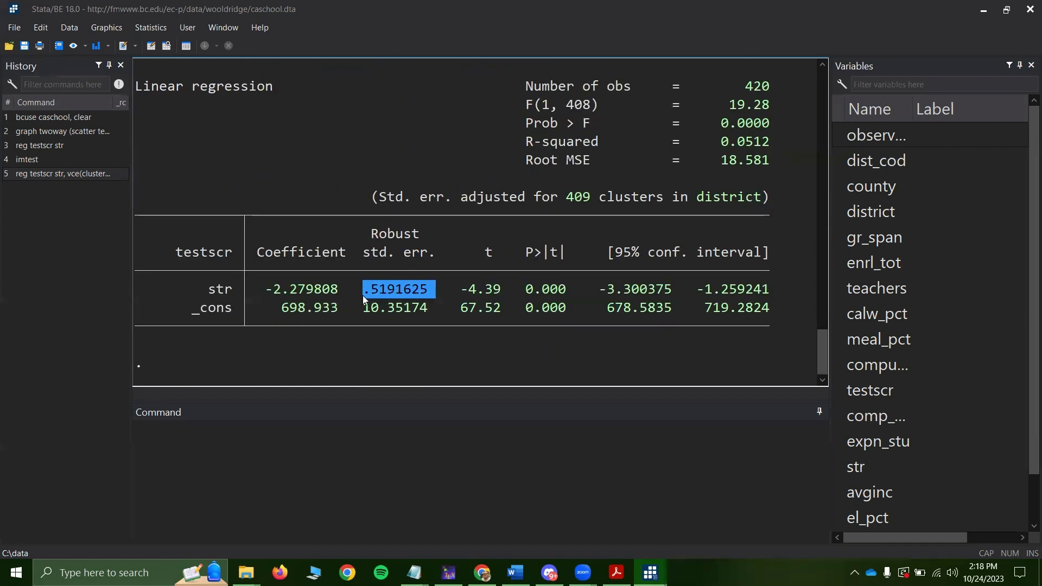
{"action": "left_click", "coordinate": [390, 293]}
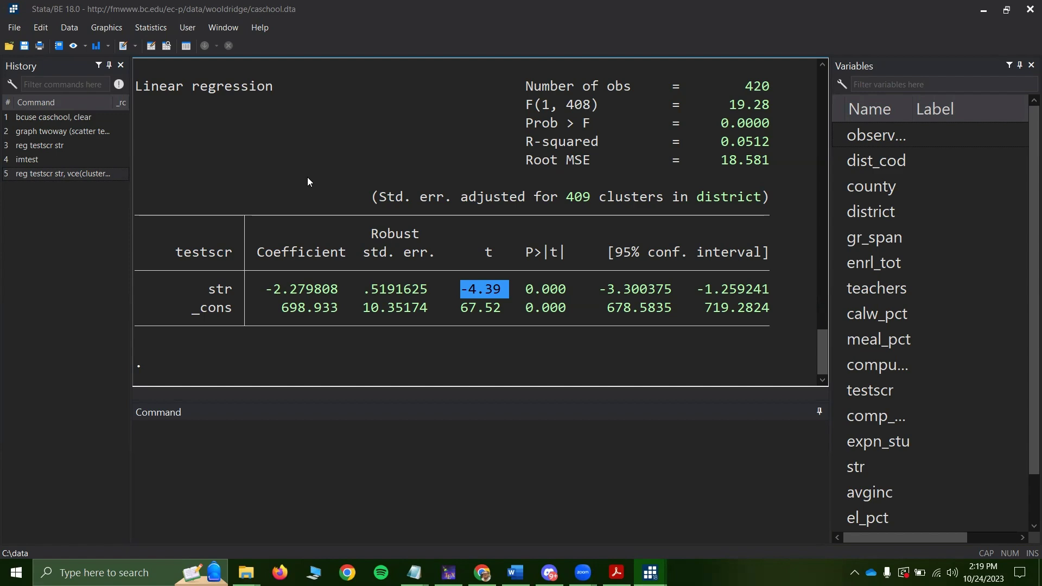
Step: Revisit the heteroskedasticity p-value in the imtest table, and return to the clustered regression output
{"action": "scroll", "coordinate": [306, 176], "scroll_direction": "up", "scroll_amount": 6}
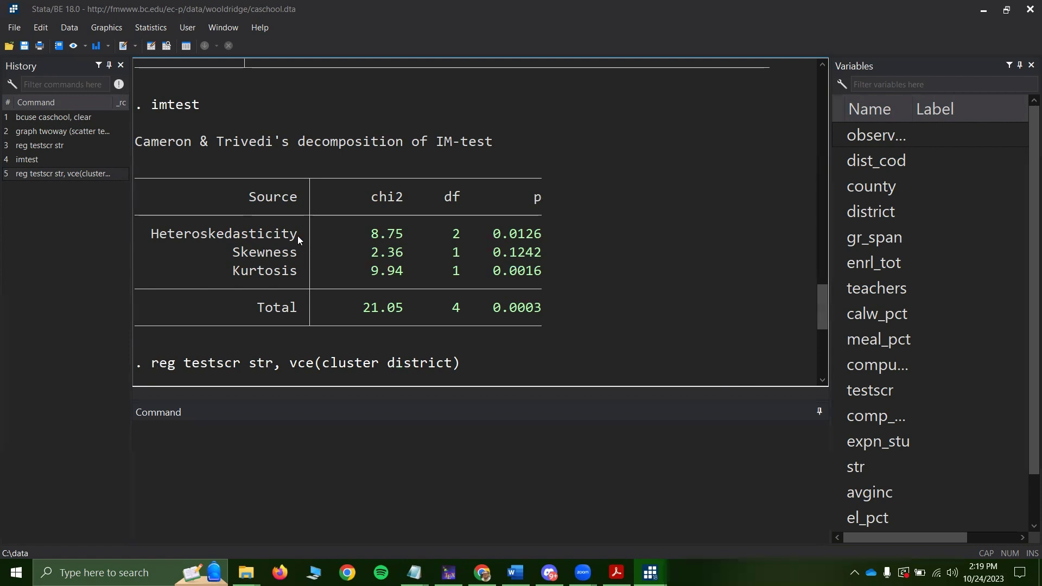
{"action": "mouse_move", "coordinate": [299, 235]}
{"action": "left_mouse_down"}
{"action": "mouse_move", "coordinate": [157, 237]}
{"action": "mouse_move", "coordinate": [307, 239]}
{"action": "left_mouse_up"}
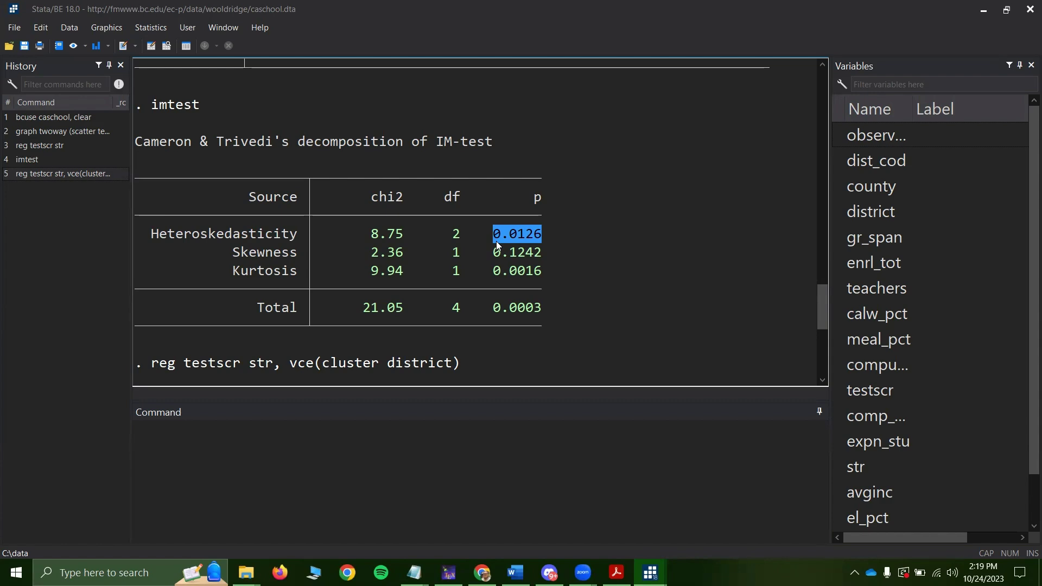
{"action": "scroll", "coordinate": [496, 242], "scroll_direction": "down", "scroll_amount": 4}
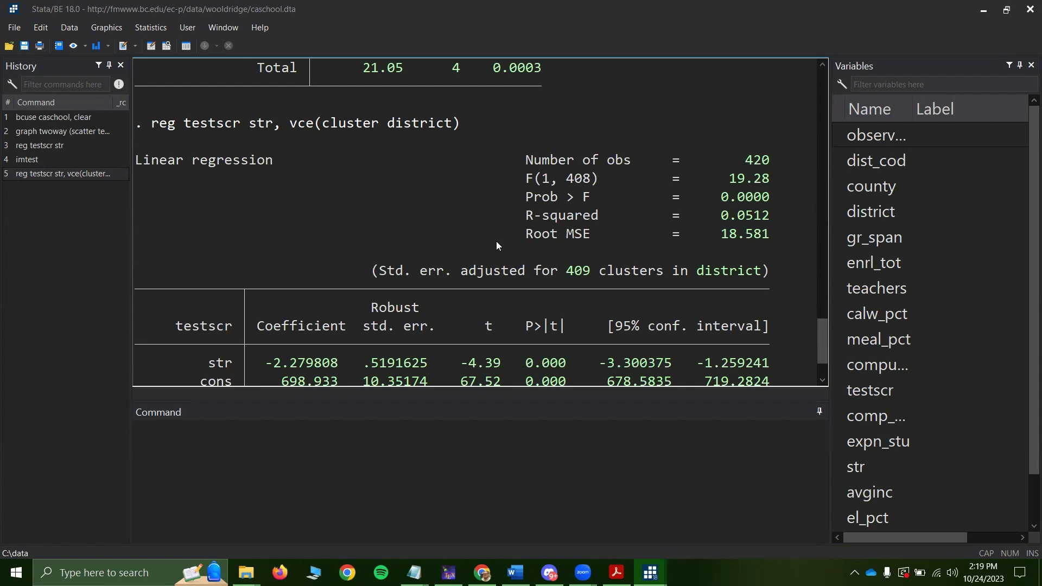
{"action": "scroll", "coordinate": [497, 242], "scroll_direction": "down", "scroll_amount": 1}
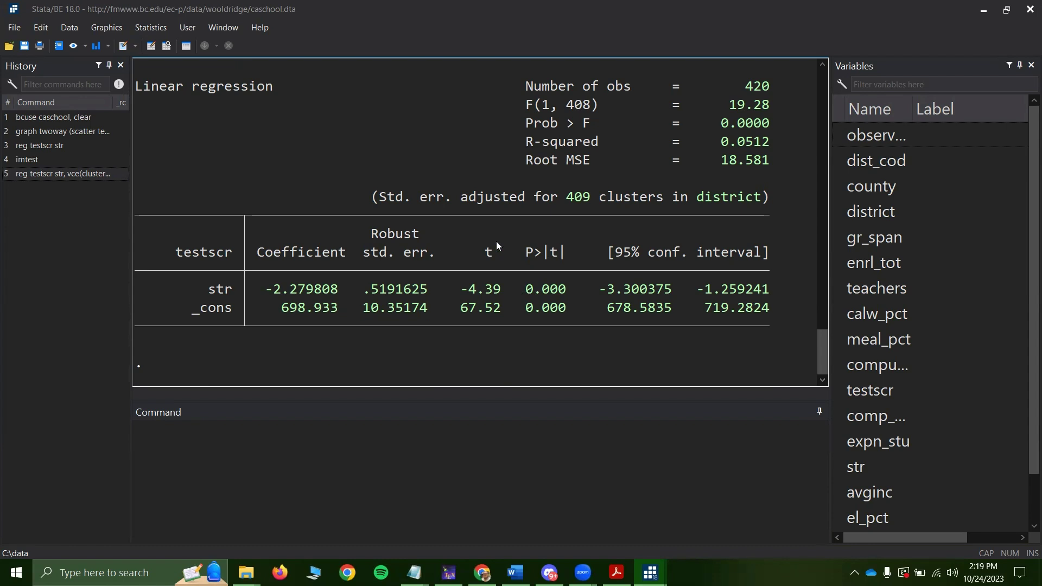
Step: Switch to the Acrobat slides and highlight the Zero Conditional Mean Assumption text of SLR.4
{"action": "key", "text": "alt+Tab"}
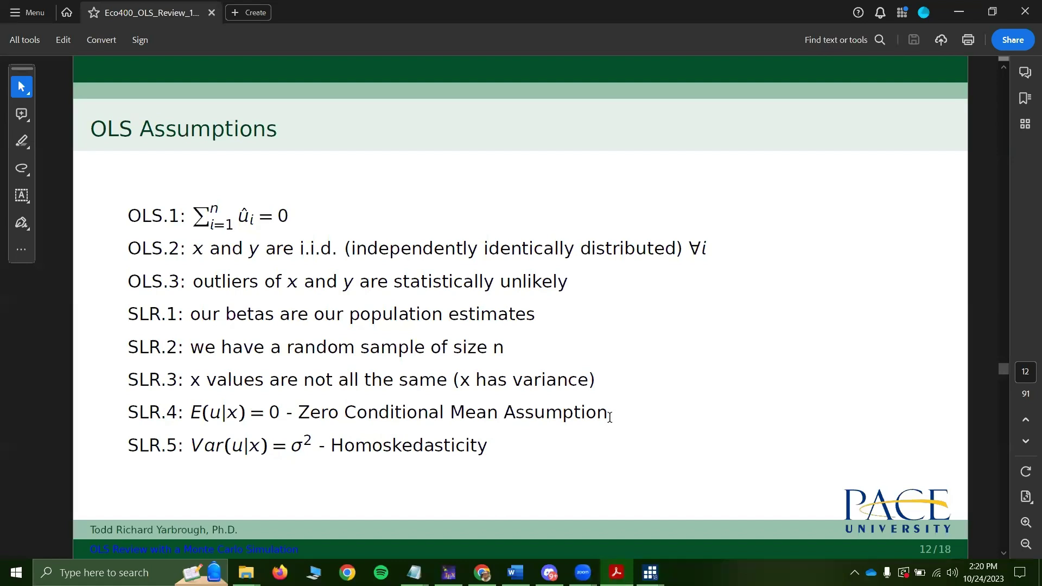
{"action": "left_click_drag", "start_coordinate": [610, 417], "coordinate": [291, 420]}
{"action": "left_click", "coordinate": [320, 419]}
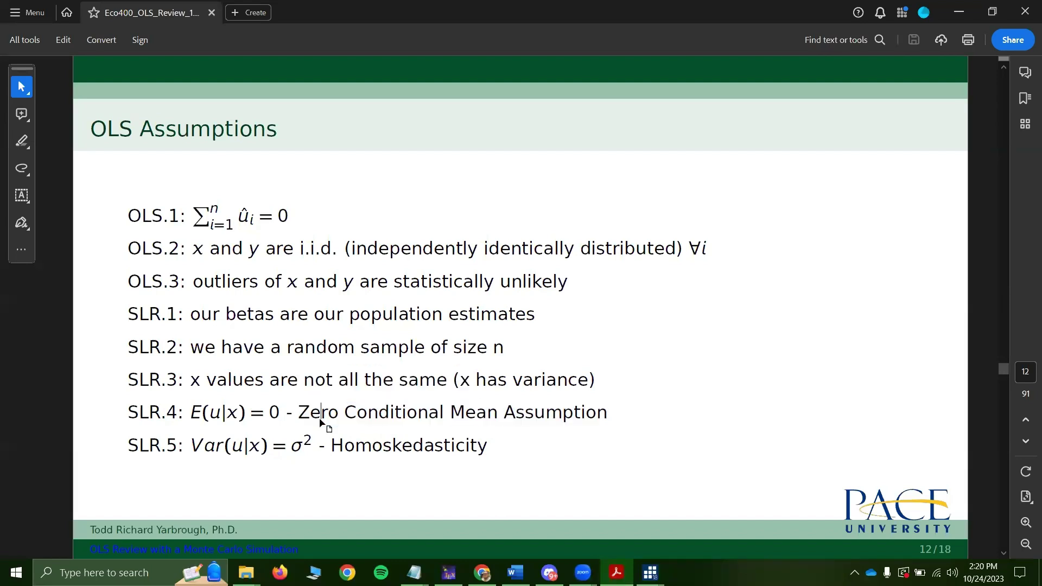